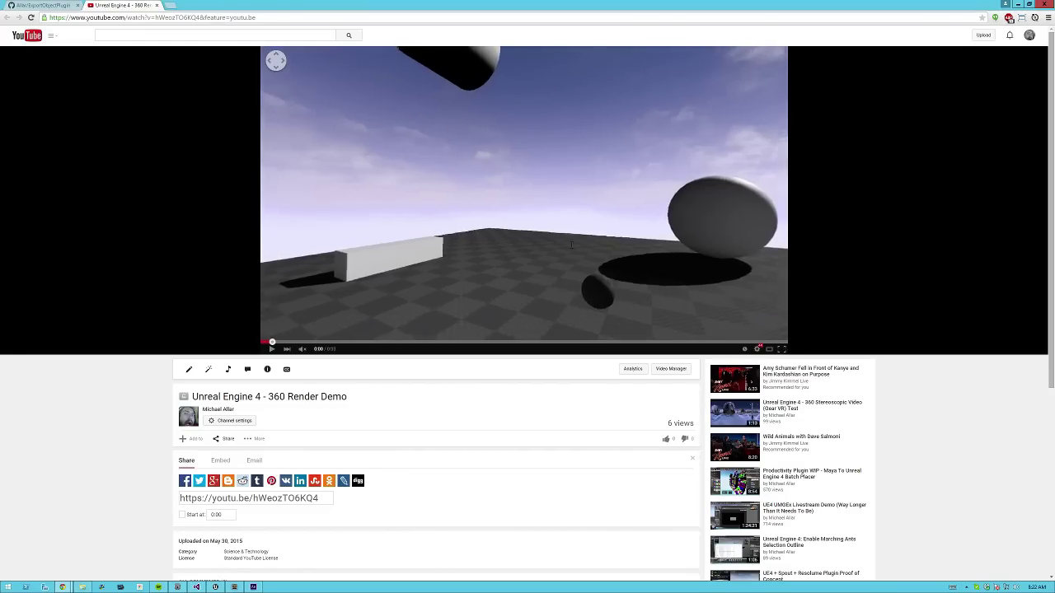
- Look around the Unreal Engine 4 360 render demo video and play it
{"action": "left_click_drag", "start_coordinate": [354, 280], "coordinate": [497, 261]}
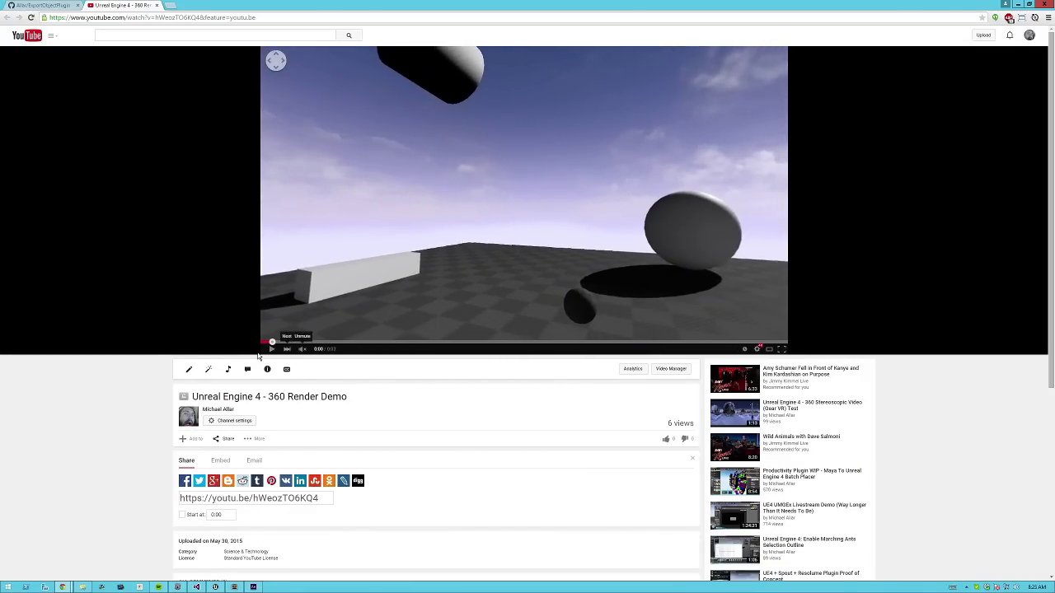
{"action": "left_click", "coordinate": [271, 349]}
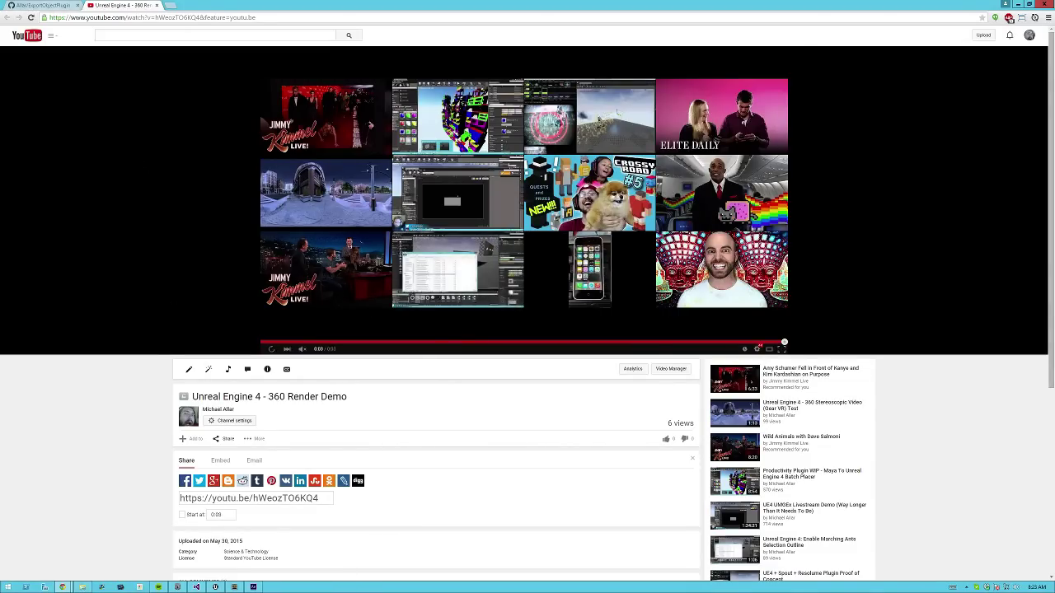
- Download the ExportObjectPlugin GitHub repository as a ZIP and open the ExportObjectPlugin-master folder inside the archive
{"action": "key", "text": "ctrl+Tab"}
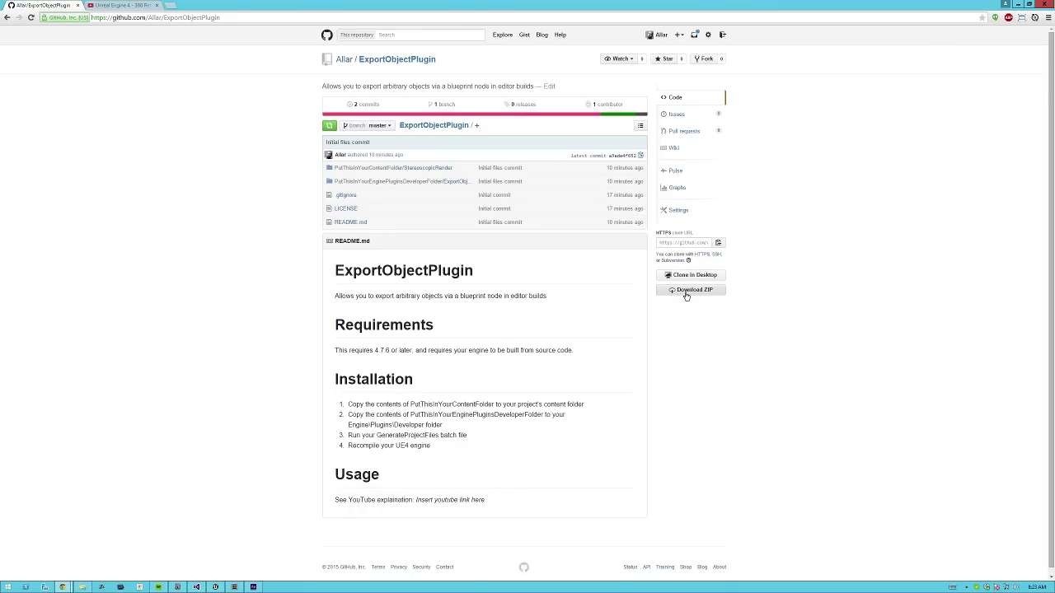
{"action": "key", "text": "ctrl+l"}
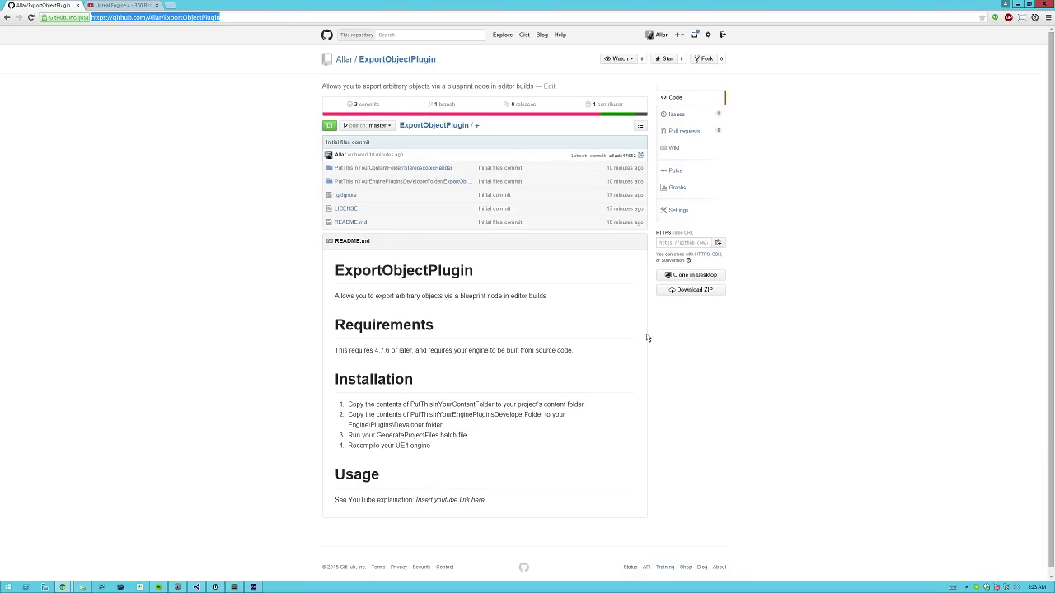
{"action": "left_click", "coordinate": [695, 290]}
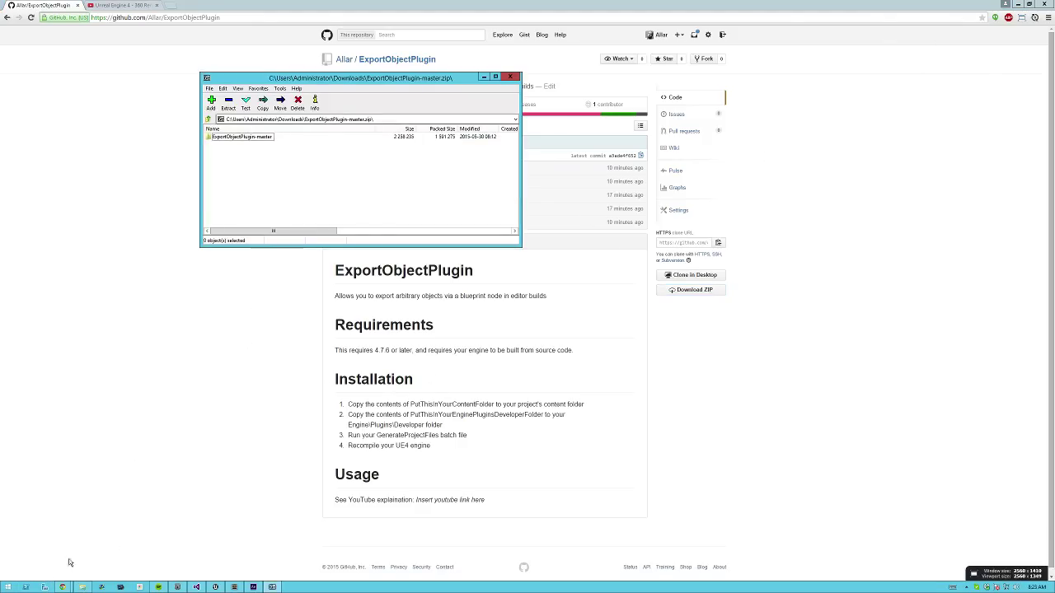
{"action": "key", "text": "super+Home"}
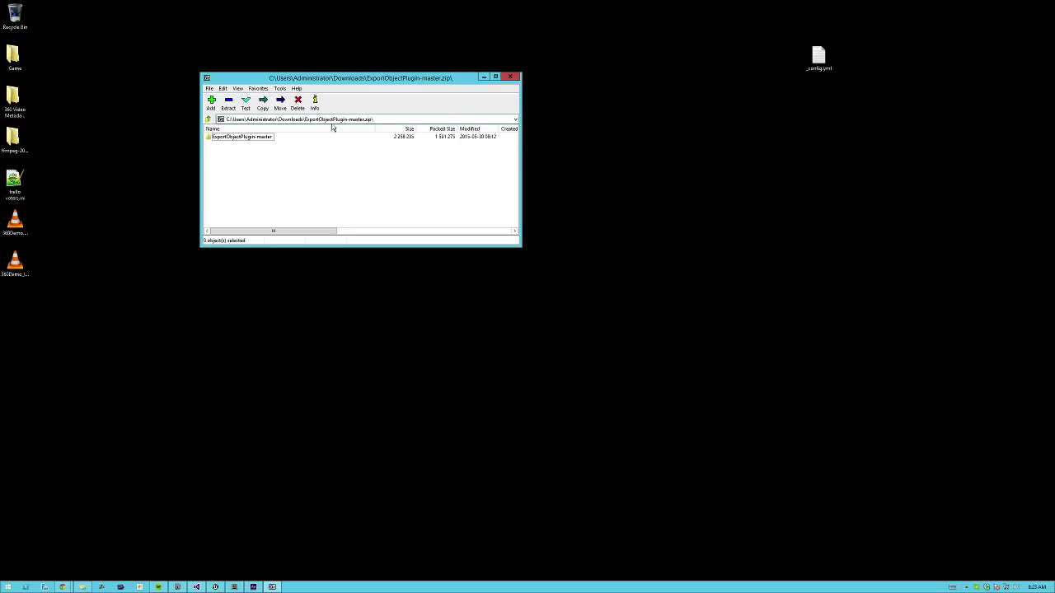
{"action": "double_click", "coordinate": [219, 138]}
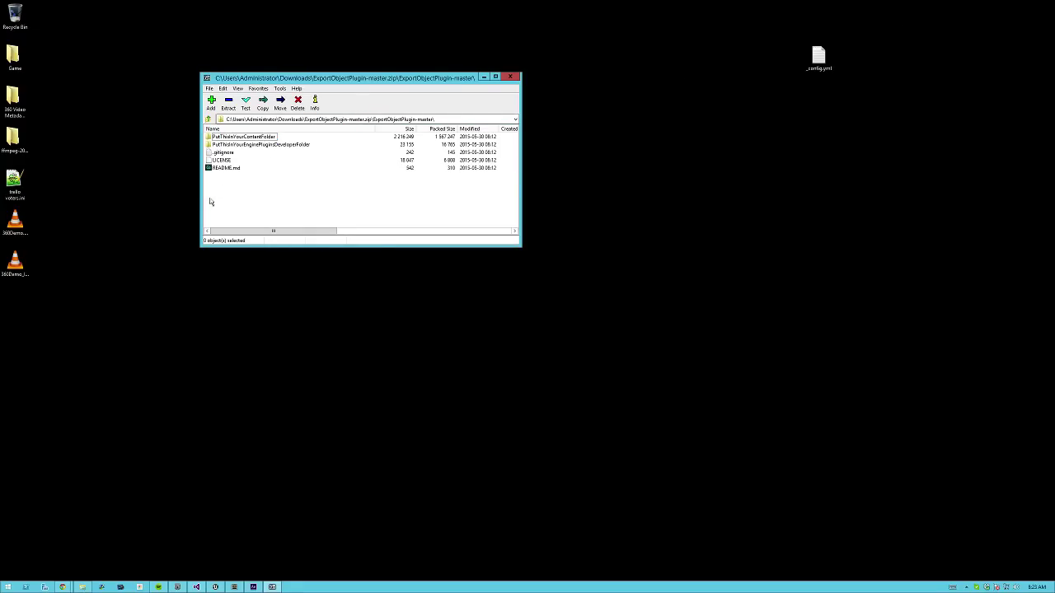
- Open the Previzion project's Content folder under LightcraftDepot in File Explorer and place its window beside the archive
{"action": "left_click", "coordinate": [80, 587]}
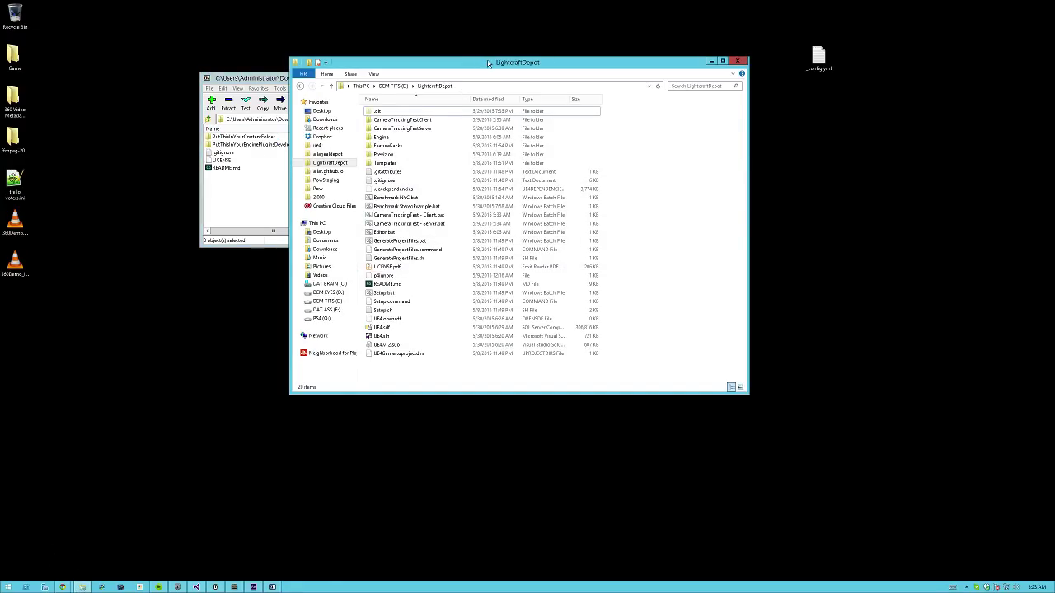
{"action": "left_click_drag", "start_coordinate": [488, 63], "coordinate": [626, 72]}
{"action": "double_click", "coordinate": [541, 164]}
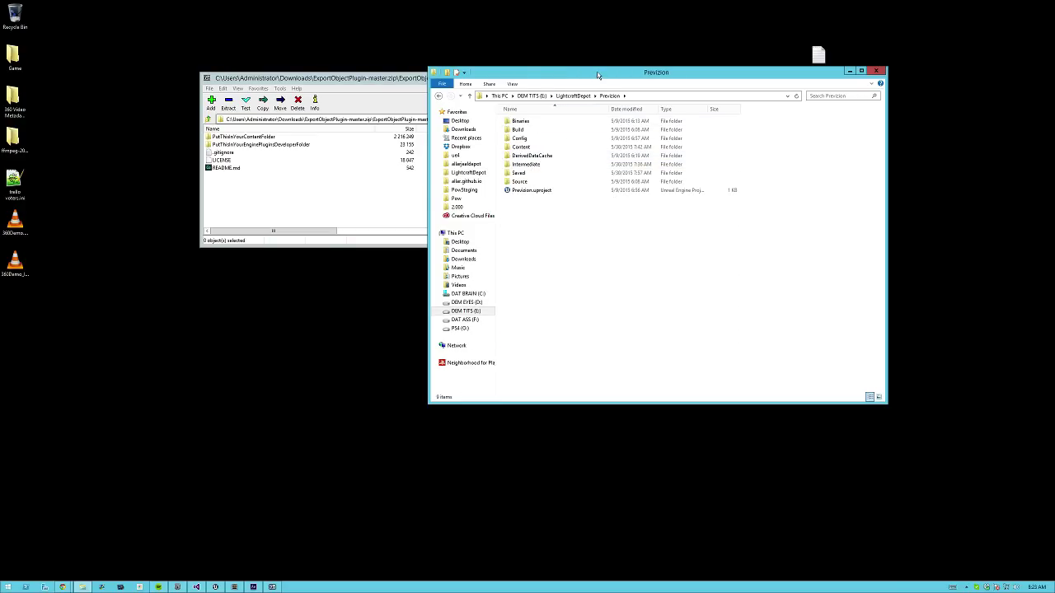
{"action": "double_click", "coordinate": [520, 147]}
{"action": "left_click_drag", "start_coordinate": [594, 79], "coordinate": [628, 87]}
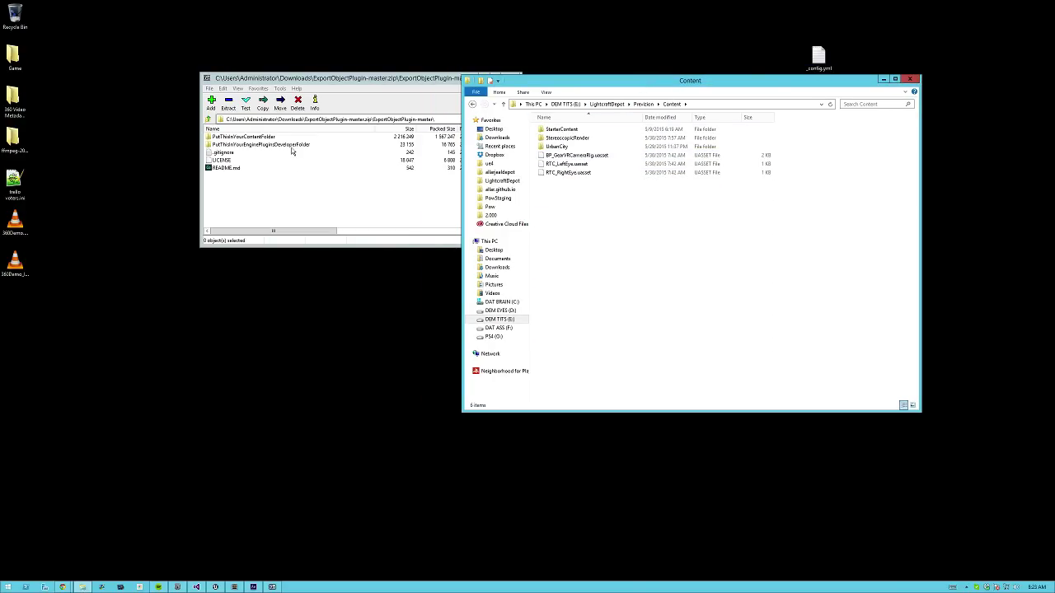
- Examine the archive's PutThisInYourContentFolder and compare its StereoscopicRender folder with the project's Content folder
{"action": "double_click", "coordinate": [260, 144]}
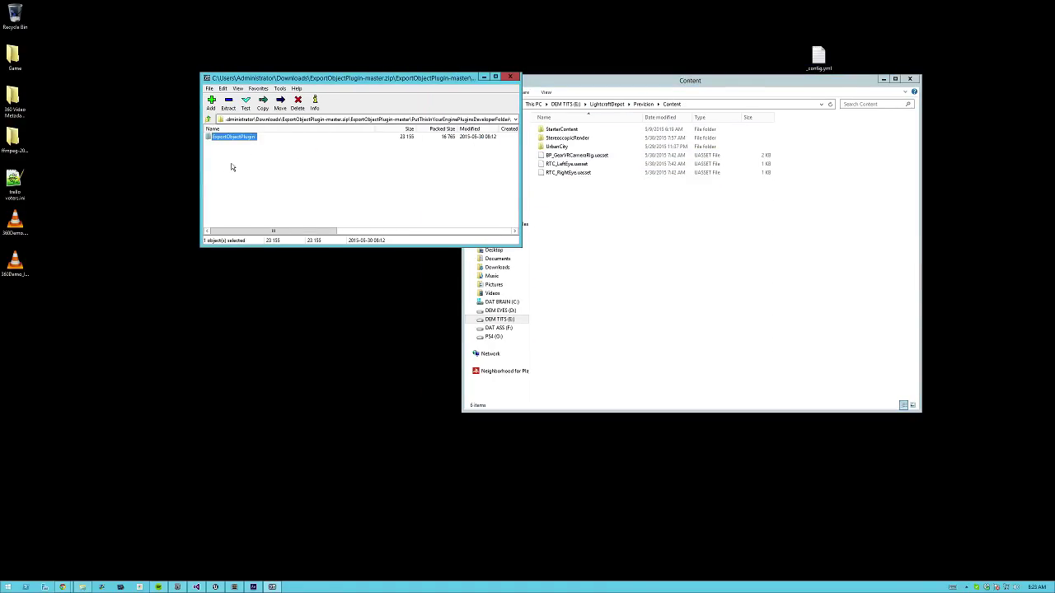
{"action": "left_click", "coordinate": [231, 167]}
{"action": "left_click", "coordinate": [210, 121]}
{"action": "left_click", "coordinate": [234, 135]}
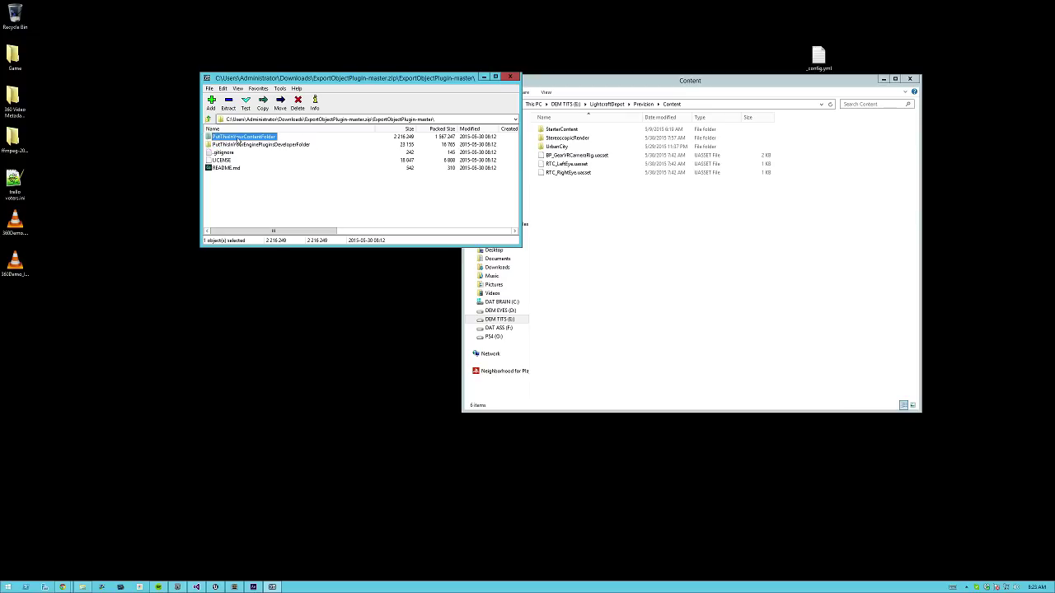
{"action": "double_click", "coordinate": [234, 135]}
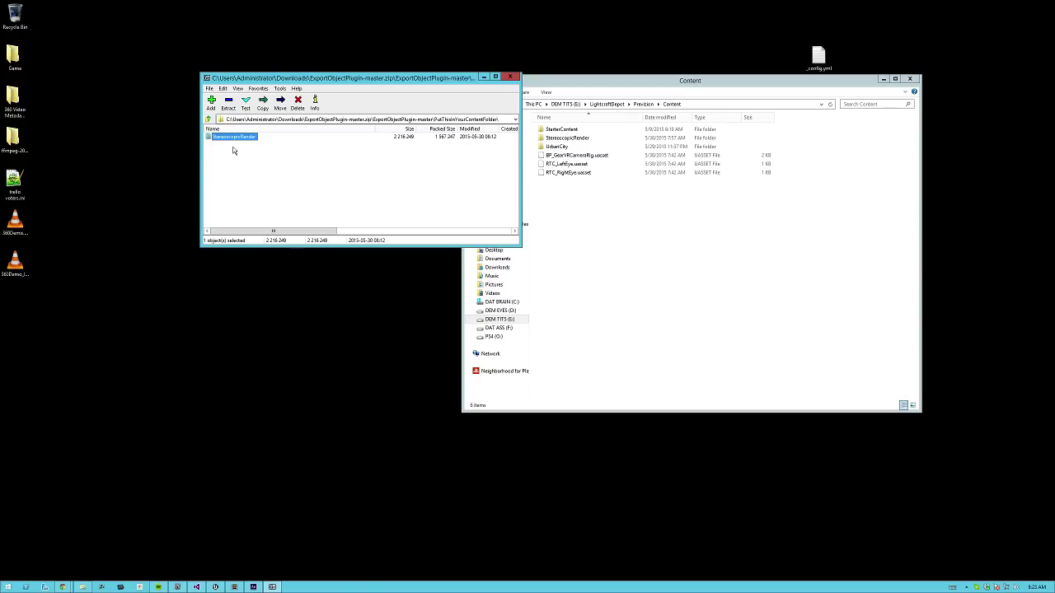
{"action": "left_click", "coordinate": [650, 243]}
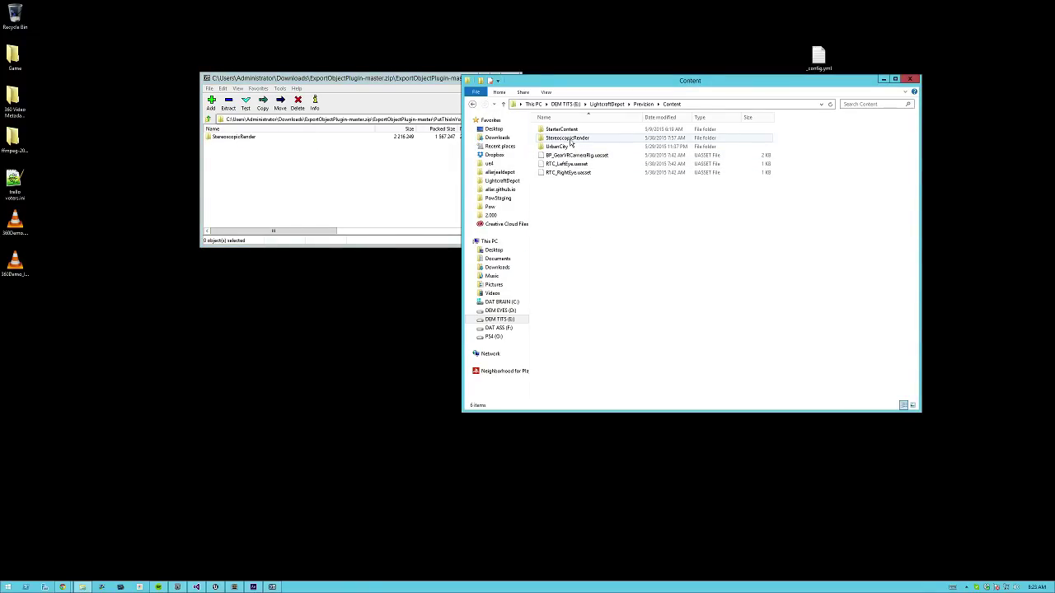
{"action": "left_click", "coordinate": [396, 165]}
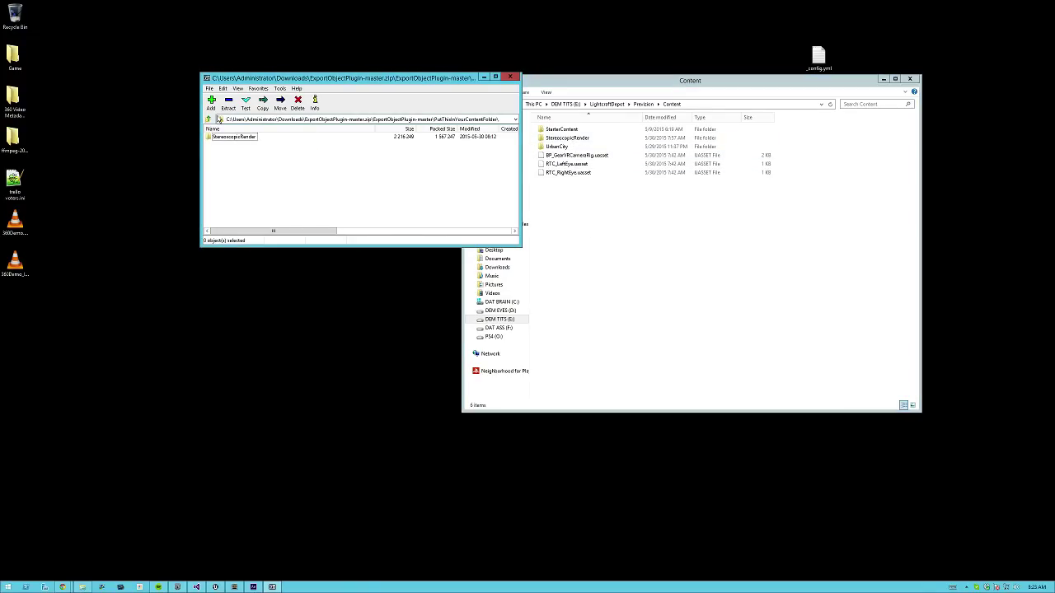
- Return the archive to ExportObjectPlugin-master and open LightcraftDepot's Engine\Plugins\Developer folder in File Explorer
{"action": "left_click", "coordinate": [209, 120]}
{"action": "left_click", "coordinate": [617, 207]}
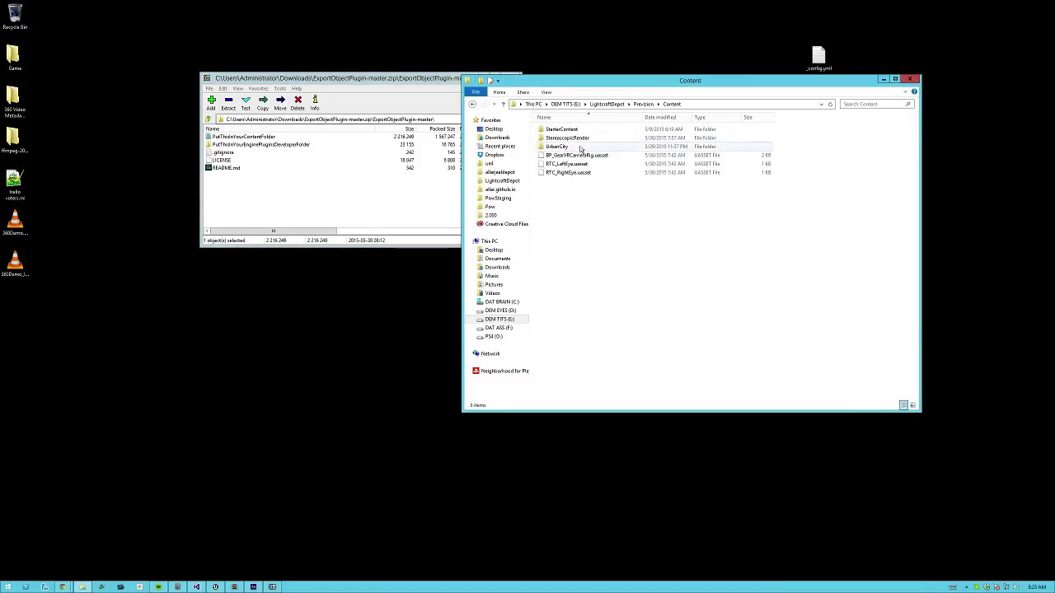
{"action": "left_click", "coordinate": [647, 104]}
{"action": "left_click", "coordinate": [605, 105]}
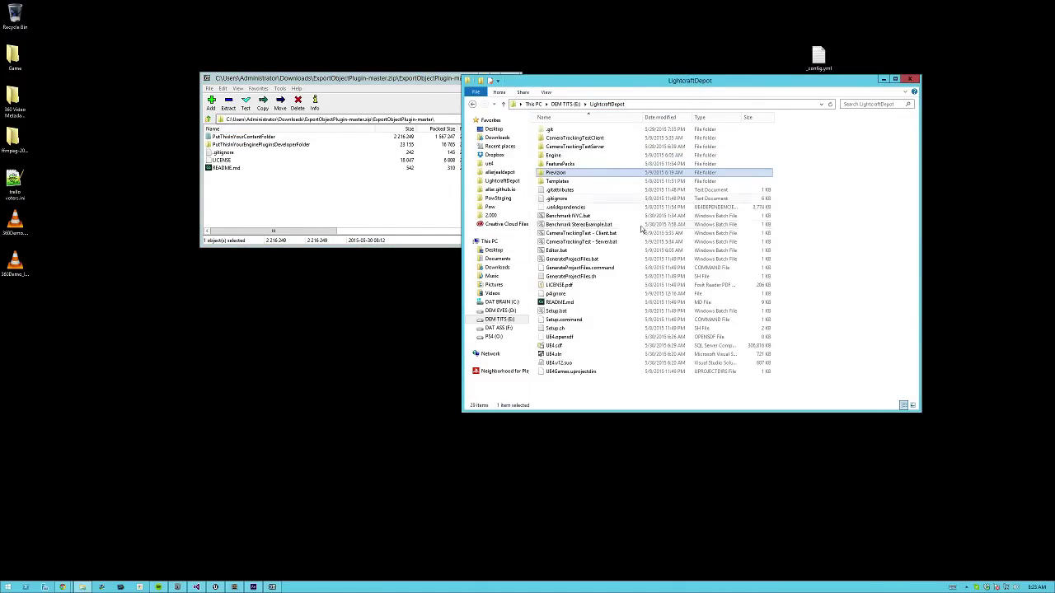
{"action": "double_click", "coordinate": [557, 156]}
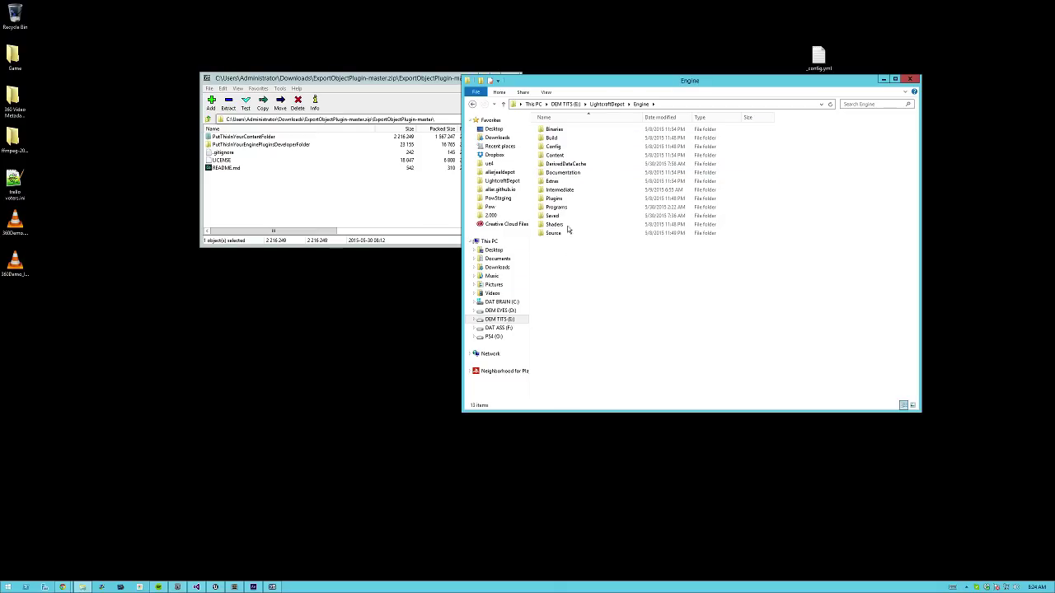
{"action": "double_click", "coordinate": [554, 199]}
{"action": "double_click", "coordinate": [557, 138]}
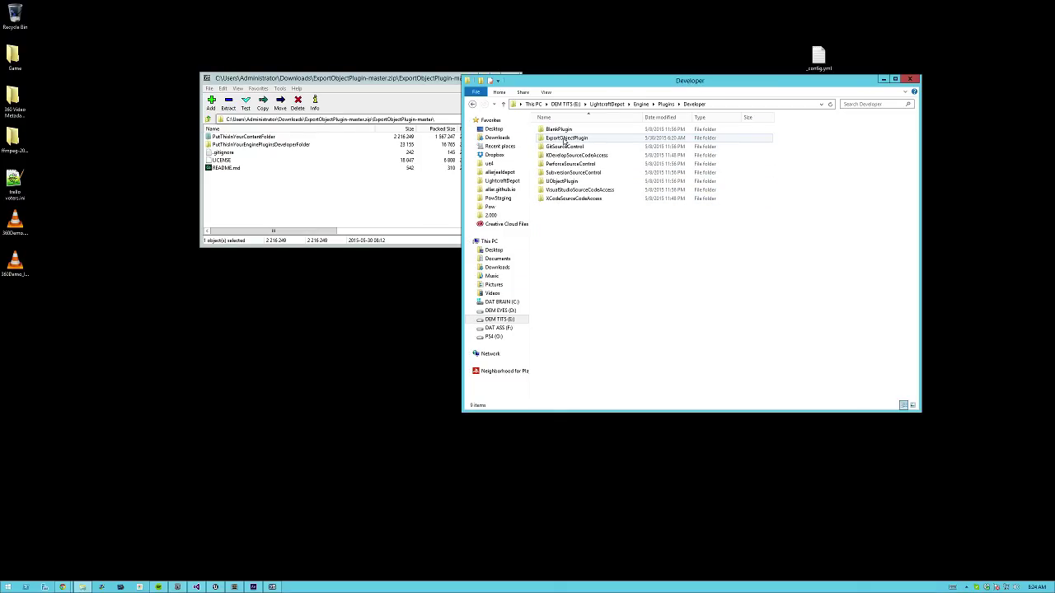
- Examine the archive's PutThisInYourEnginePluginsDeveloperFolder against the plugins in the engine's Developer folder
{"action": "left_click", "coordinate": [266, 137]}
{"action": "double_click", "coordinate": [254, 145]}
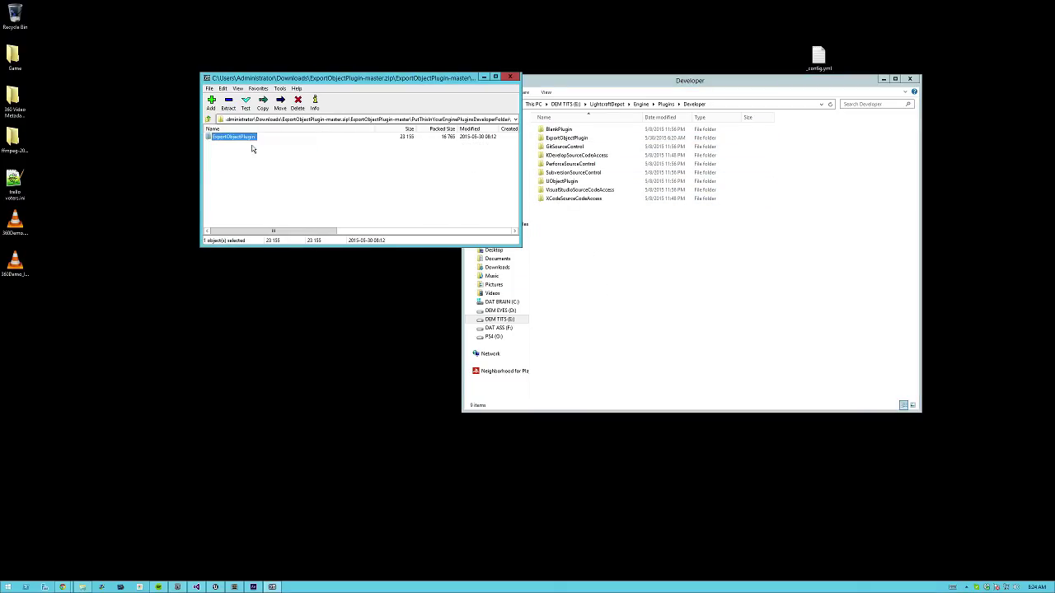
{"action": "left_click", "coordinate": [209, 120]}
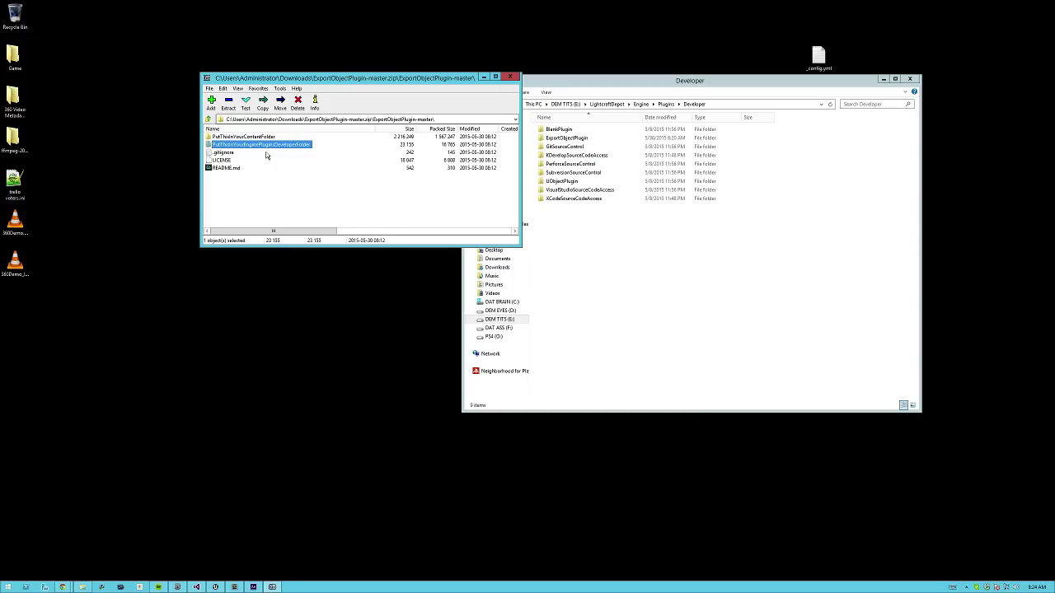
{"action": "double_click", "coordinate": [264, 145]}
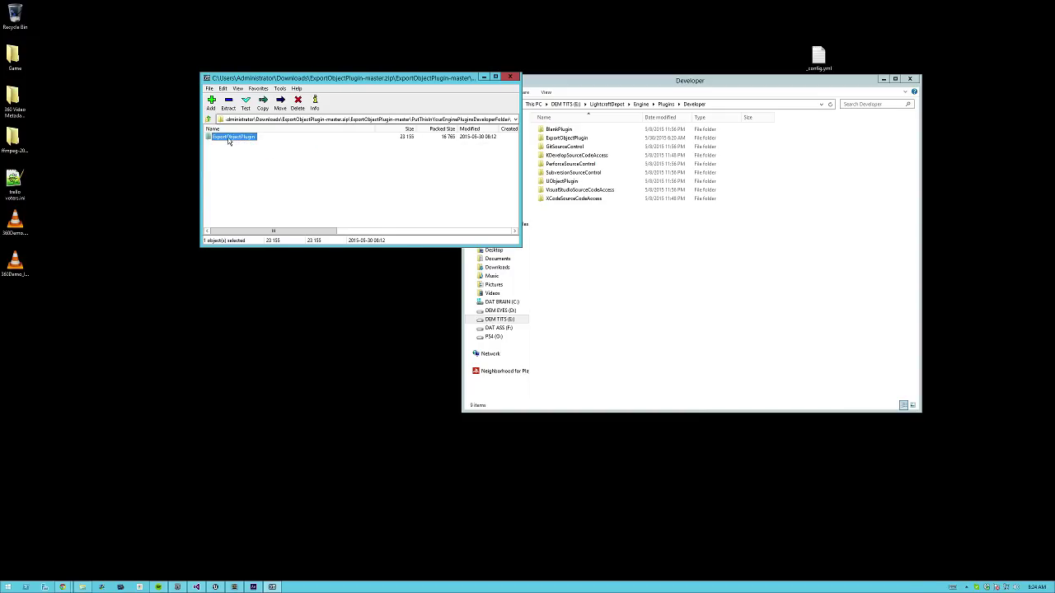
{"action": "left_click", "coordinate": [635, 268]}
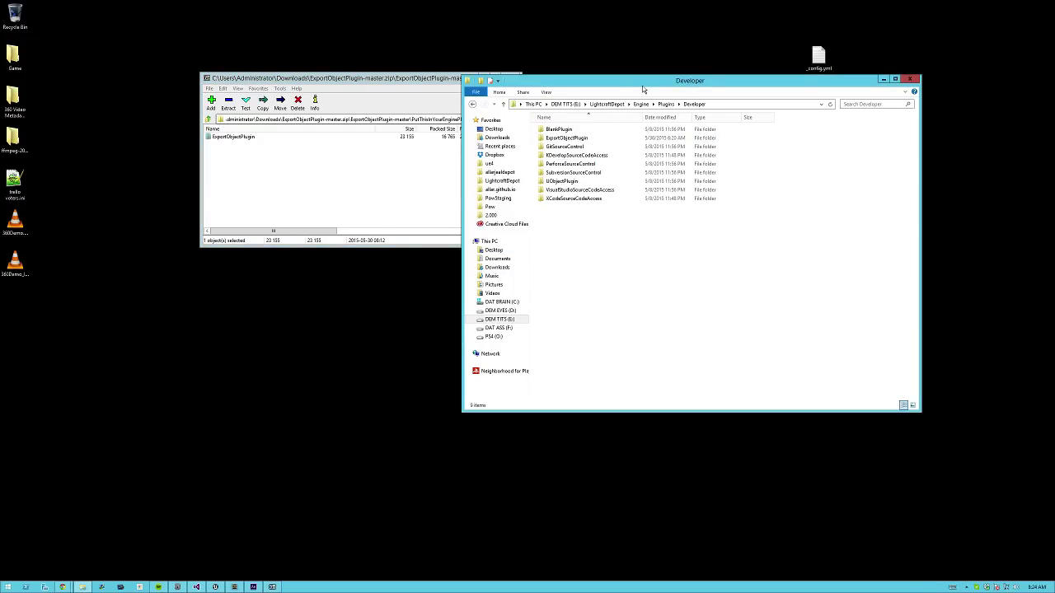
- Run GenerateProjectFiles.bat from the LightcraftDepot folder to regenerate the engine's project files
{"action": "left_click_drag", "start_coordinate": [644, 91], "coordinate": [417, 96]}
{"action": "left_click", "coordinate": [382, 110]}
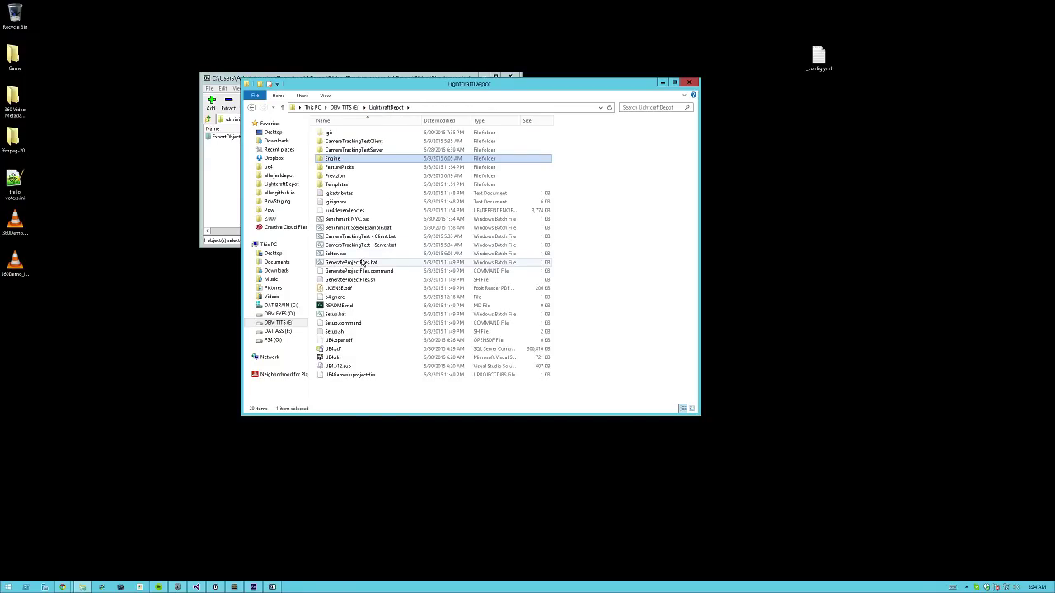
{"action": "double_click", "coordinate": [360, 262]}
{"action": "left_click_drag", "start_coordinate": [288, 146], "coordinate": [239, 58]}
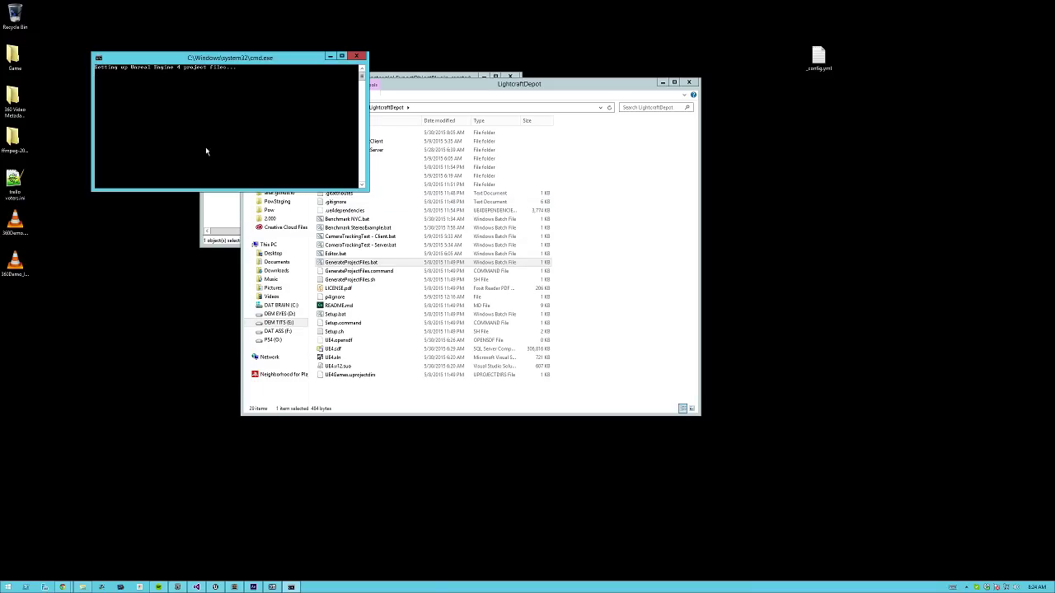
{"action": "left_click", "coordinate": [631, 252]}
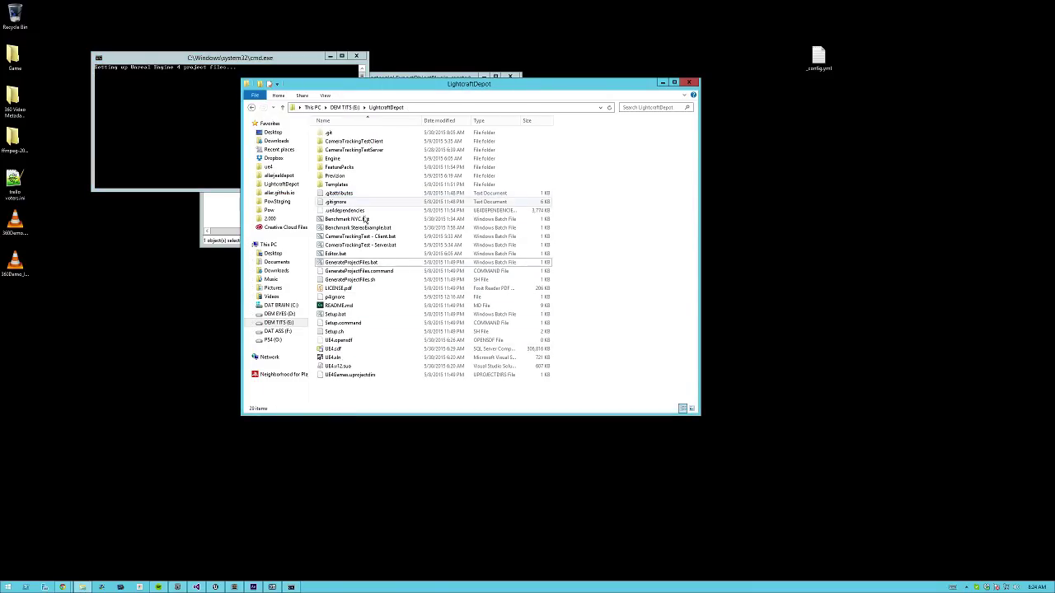
{"action": "left_click", "coordinate": [152, 122]}
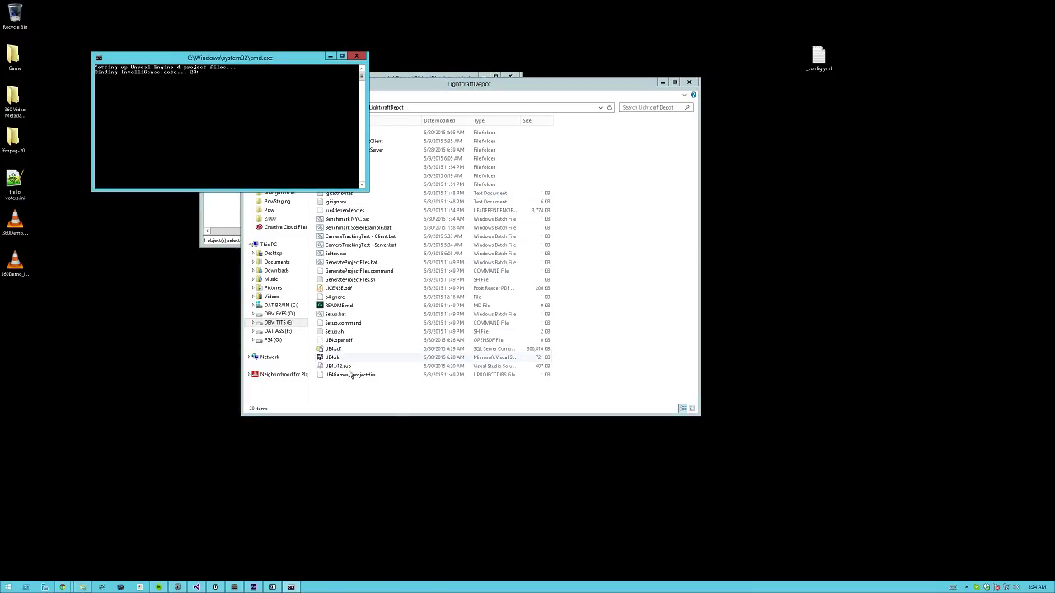
- Switch to Visual Studio, reload all externally modified parts of the UE4 solution, and minimize the window
{"action": "left_click", "coordinate": [198, 587]}
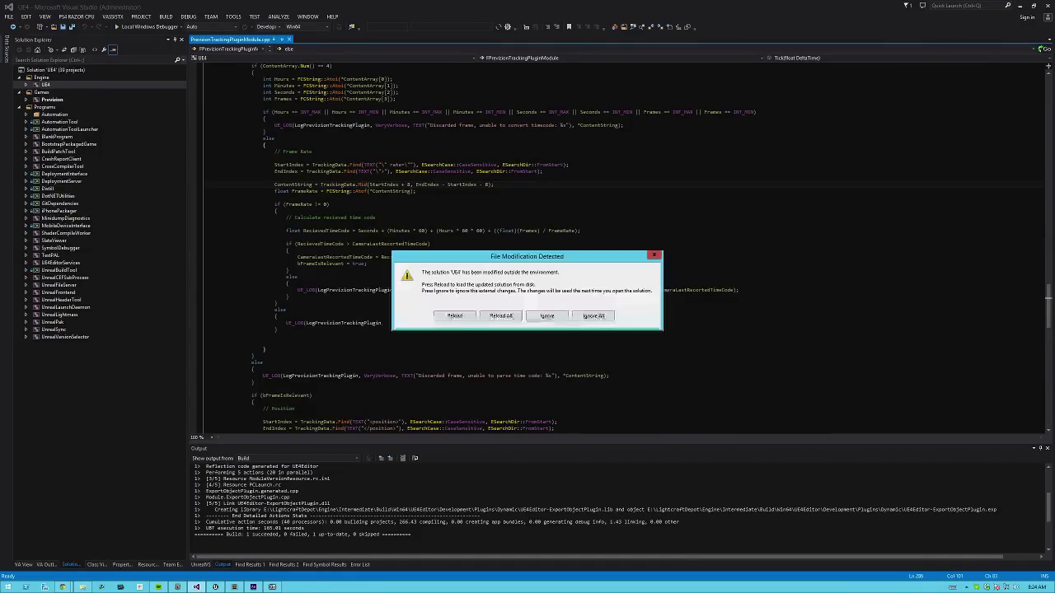
{"action": "left_click", "coordinate": [501, 317]}
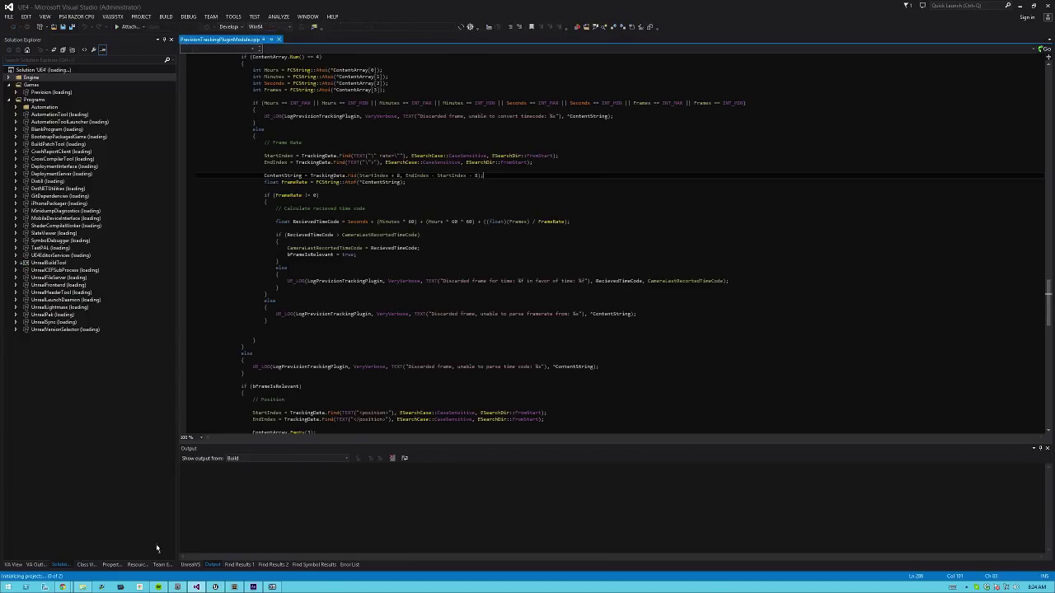
{"action": "left_click", "coordinate": [1020, 6]}
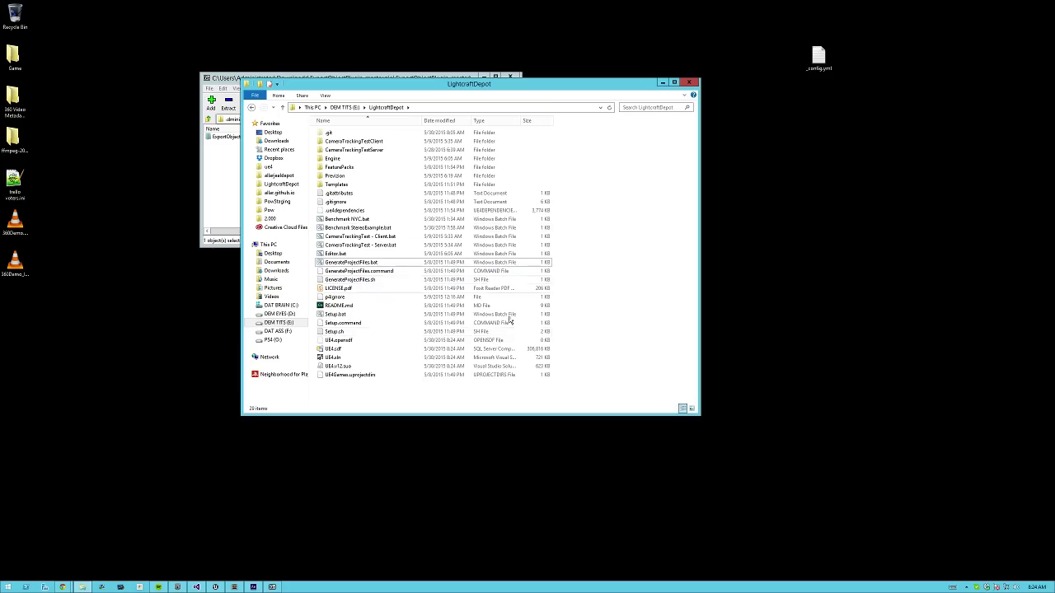
- Switch to the Unreal Editor and look over the StereoExample level's shapes and camera rig from several viewpoints
{"action": "left_click", "coordinate": [235, 587]}
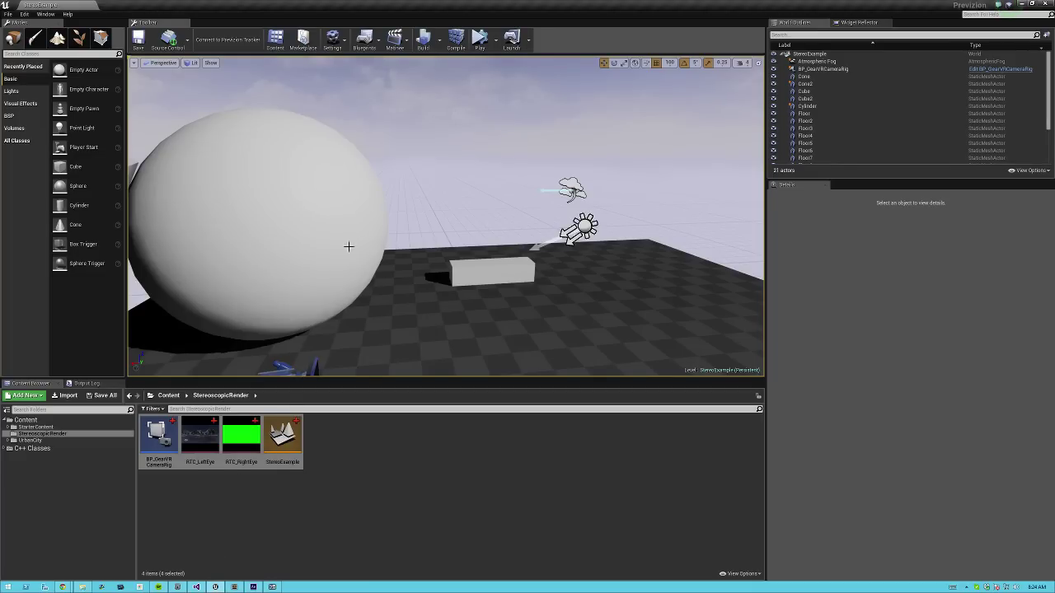
{"action": "right_click_drag", "start_coordinate": [349, 246], "coordinate": [390, 200]}
{"action": "key", "text": "s"}
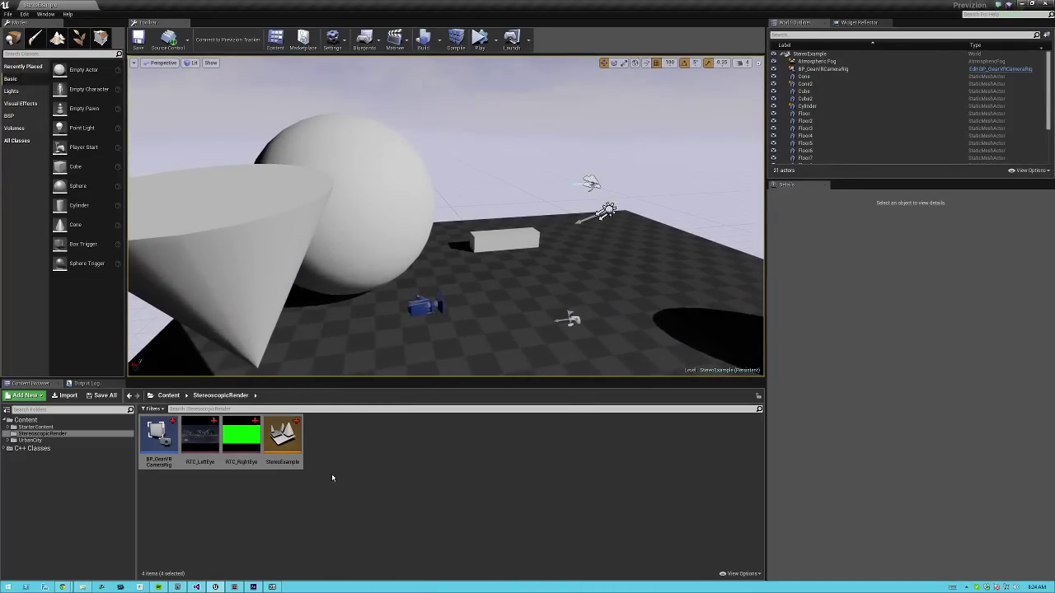
{"action": "key", "text": "s"}
{"action": "right_click_drag", "start_coordinate": [463, 262], "coordinate": [430, 272]}
{"action": "left_click_drag", "start_coordinate": [390, 263], "coordinate": [390, 299]}
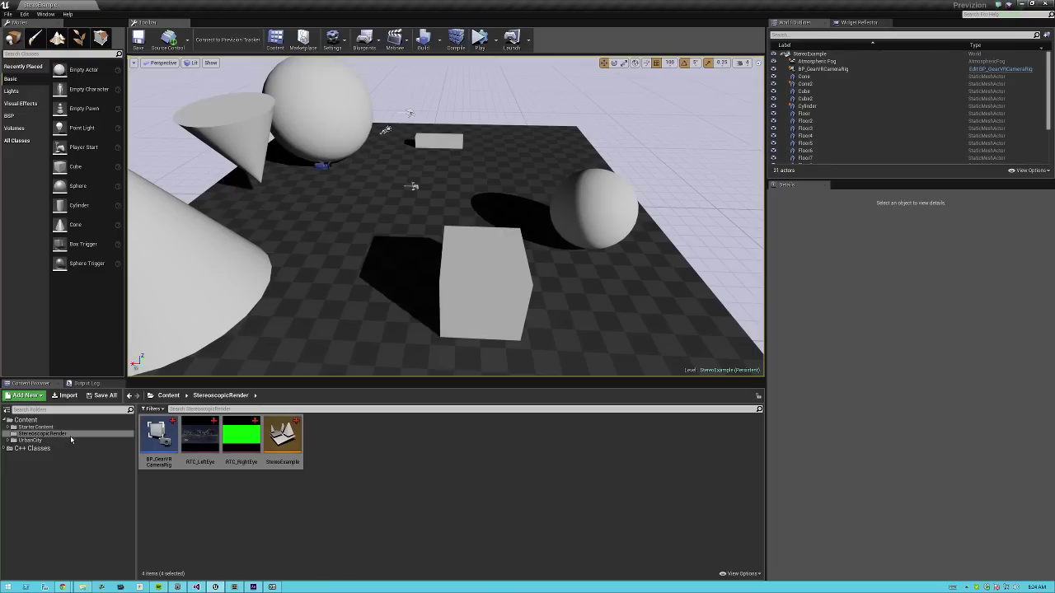
{"action": "right_click_drag", "start_coordinate": [316, 243], "coordinate": [270, 251]}
{"action": "key", "text": "w"}
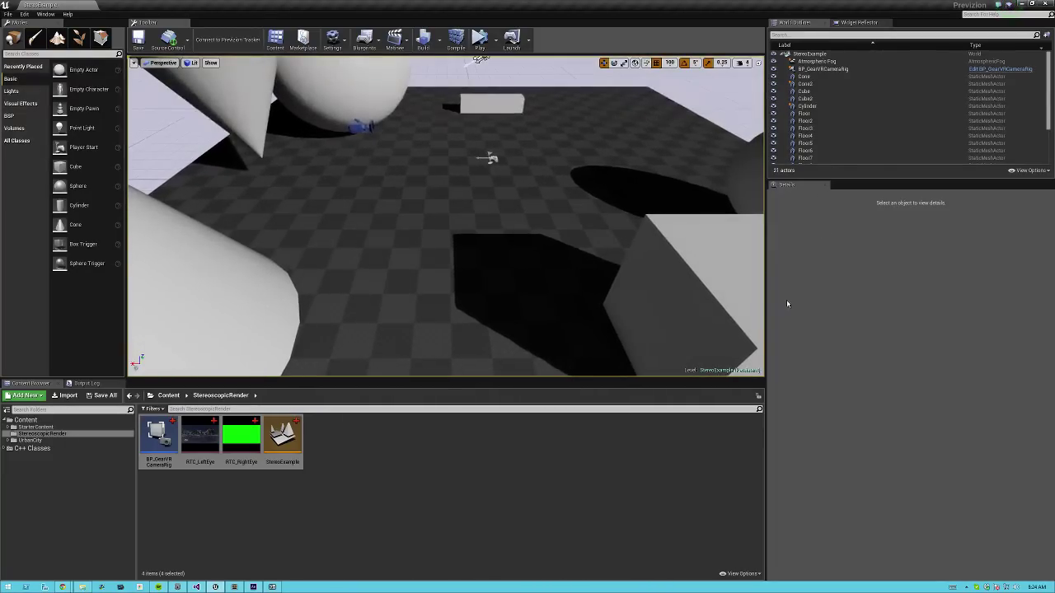
{"action": "key", "text": "d"}
{"action": "right_click_drag", "start_coordinate": [446, 216], "coordinate": [395, 183]}
{"action": "key", "text": "w"}
{"action": "key", "text": "s"}
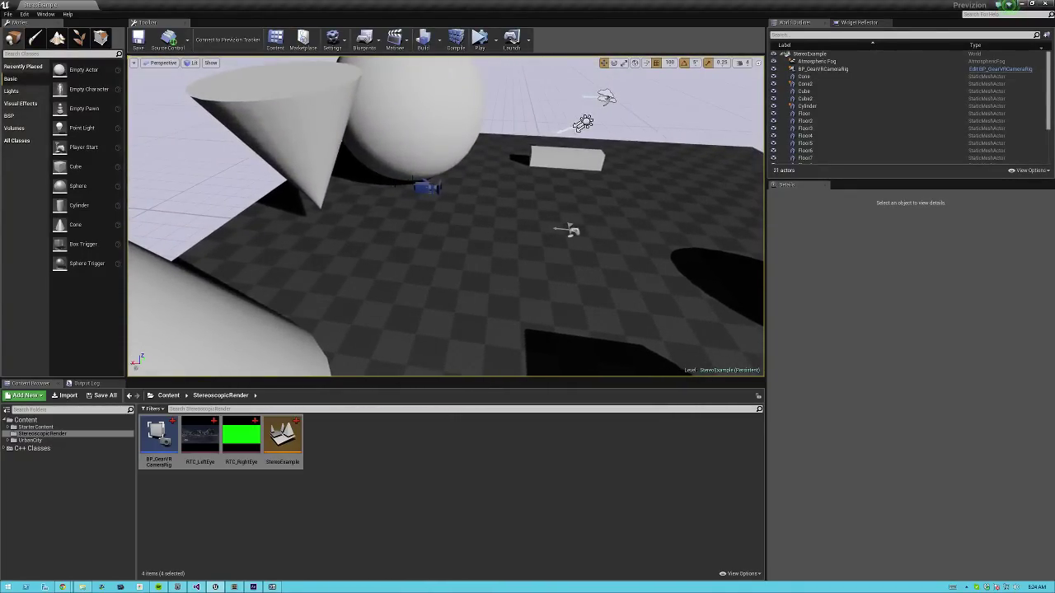
- Close the Modes panel and open the BP_GearVRCameraRig blueprint from the StereoscopicRender folder
{"action": "left_click", "coordinate": [58, 23]}
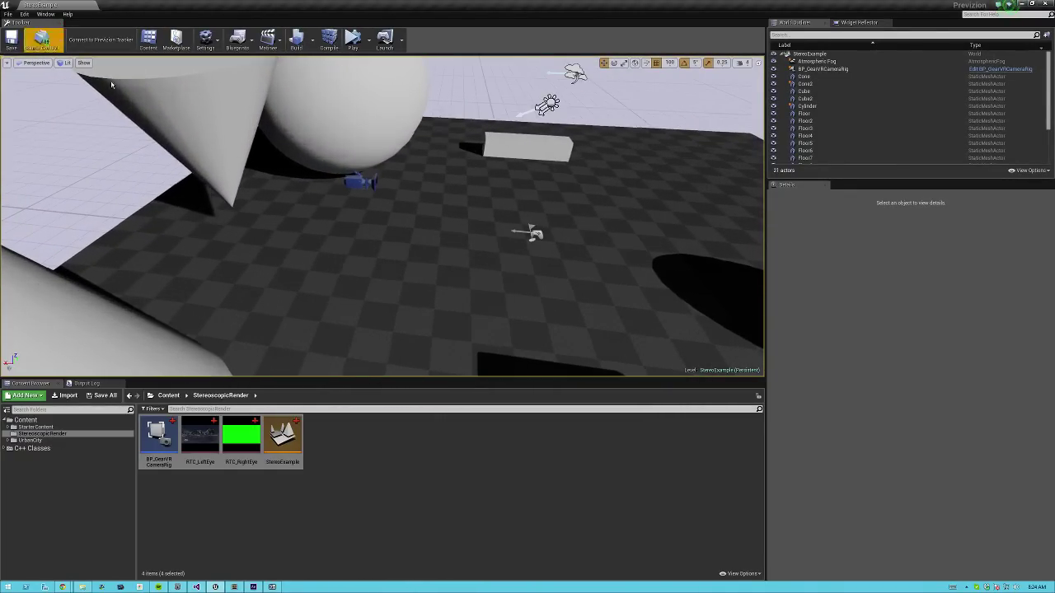
{"action": "left_click", "coordinate": [238, 38]}
{"action": "mouse_move", "coordinate": [293, 129]}
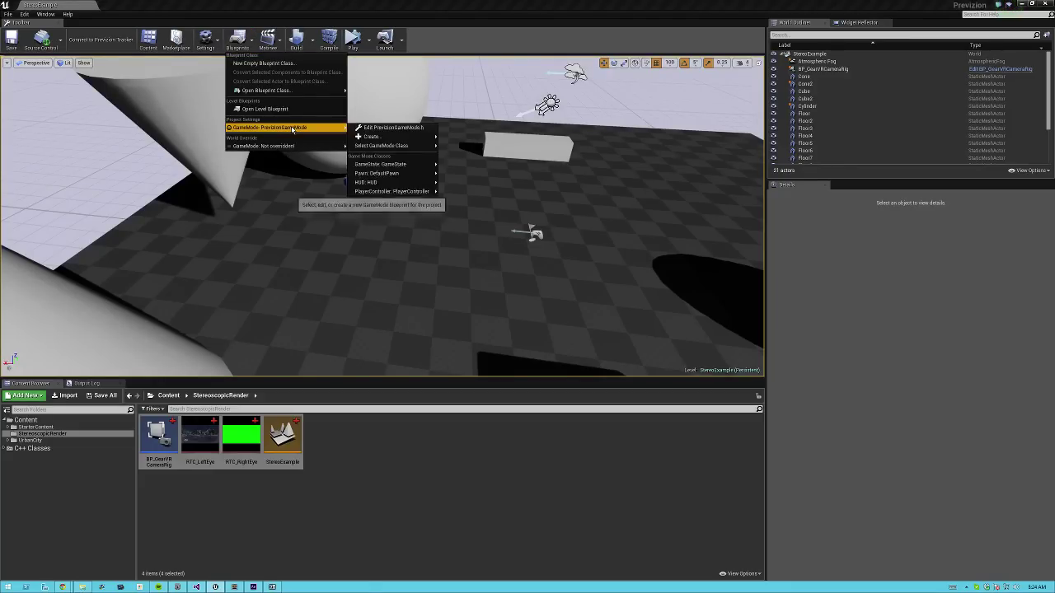
{"action": "left_click", "coordinate": [396, 425]}
{"action": "left_click", "coordinate": [157, 430]}
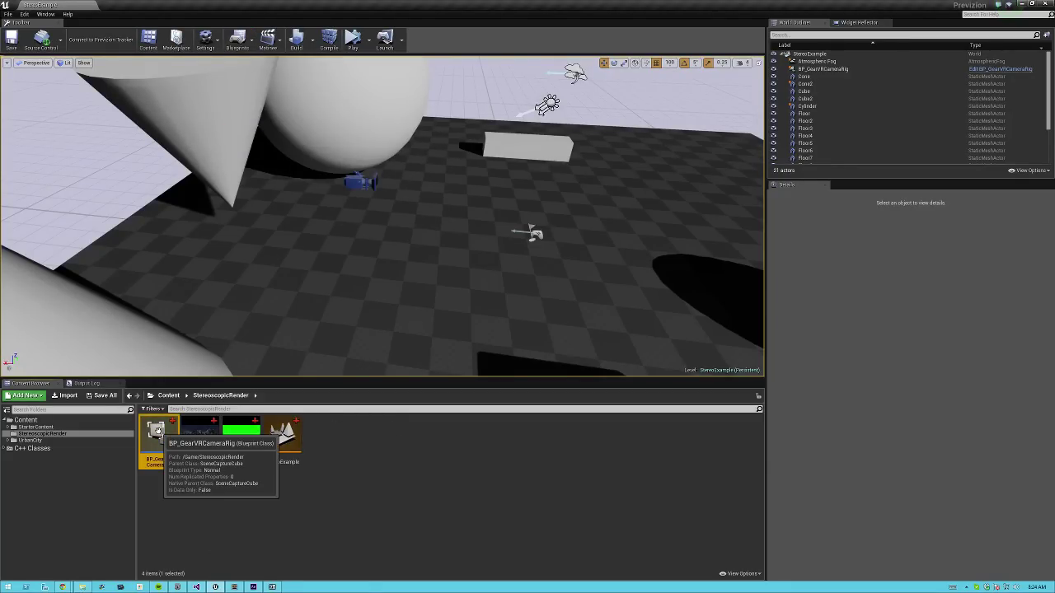
{"action": "double_click", "coordinate": [156, 430]}
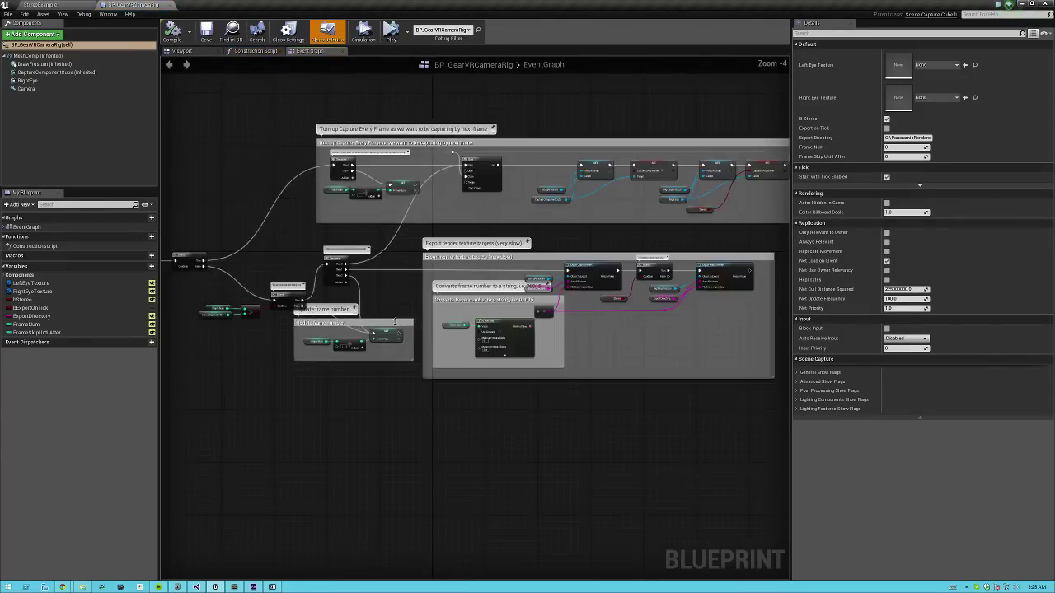
- Examine the blueprint's event graph, focusing on the Export Object to Path nodes, their inputs and the frame-number-to-string conversion
{"action": "scroll", "coordinate": [394, 323], "scroll_direction": "up", "scroll_amount": 1}
{"action": "right_click_drag", "start_coordinate": [300, 278], "coordinate": [399, 238]}
{"action": "scroll", "coordinate": [399, 237], "scroll_direction": "down", "scroll_amount": 2}
{"action": "right_click_drag", "start_coordinate": [245, 157], "coordinate": [357, 170]}
{"action": "right_click_drag", "start_coordinate": [351, 217], "coordinate": [292, 209]}
{"action": "scroll", "coordinate": [587, 359], "scroll_direction": "up", "scroll_amount": 6}
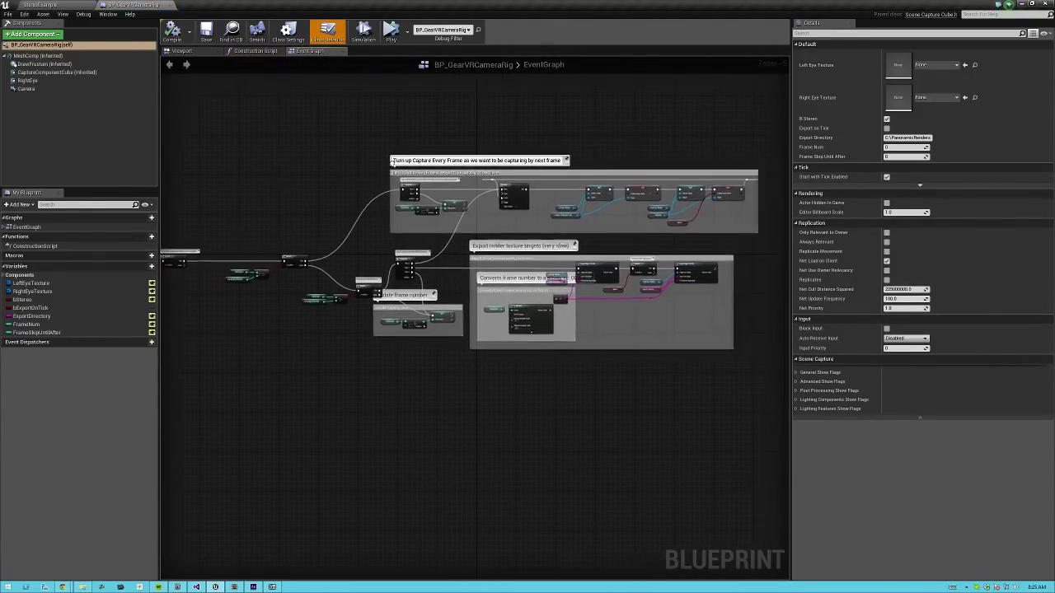
{"action": "right_click_drag", "start_coordinate": [586, 358], "coordinate": [445, 351]}
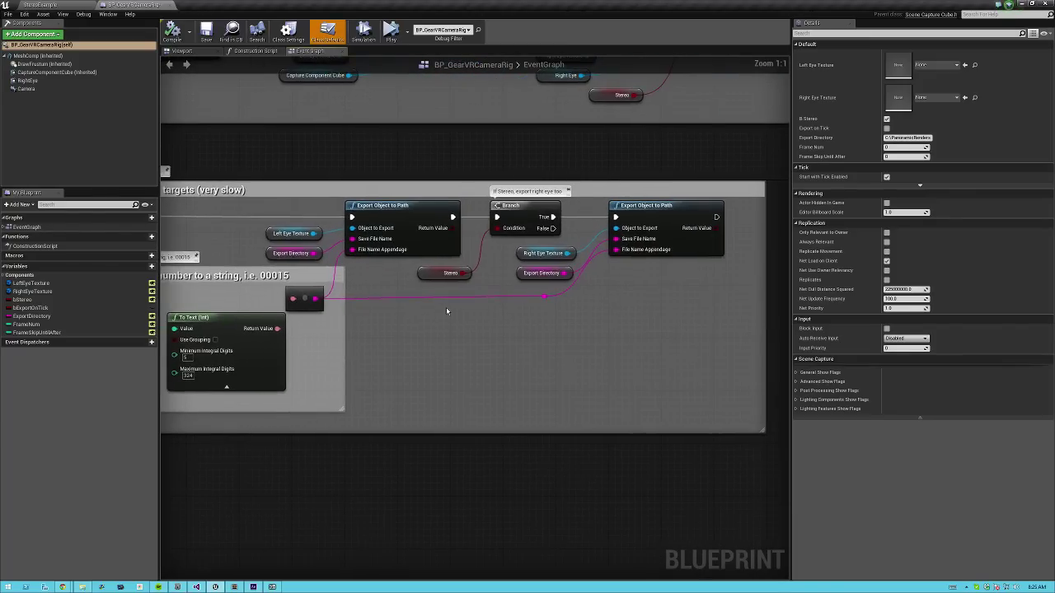
{"action": "left_click", "coordinate": [379, 216]}
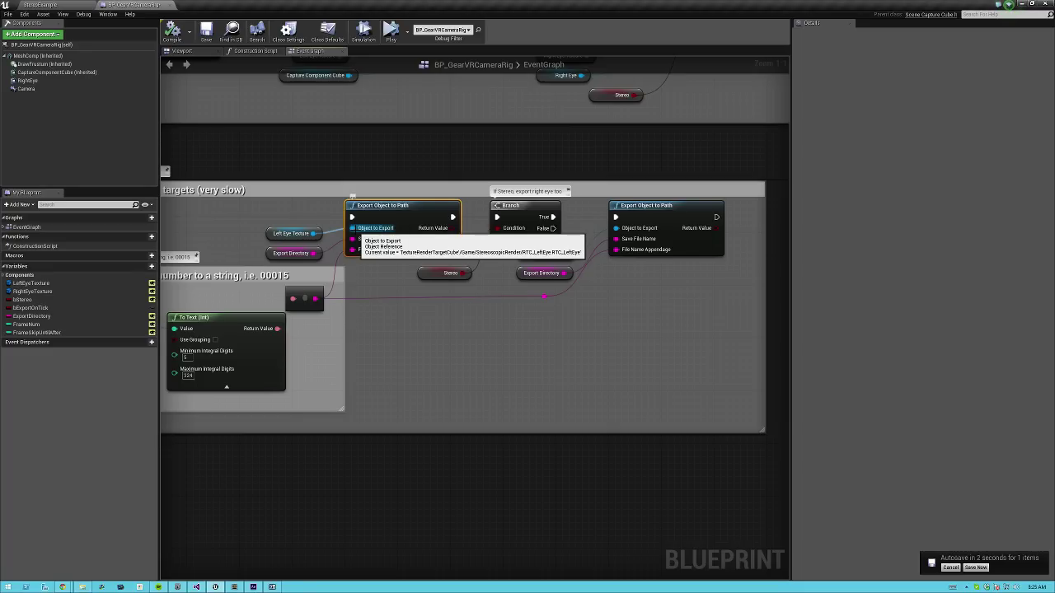
{"action": "left_click", "coordinate": [404, 351]}
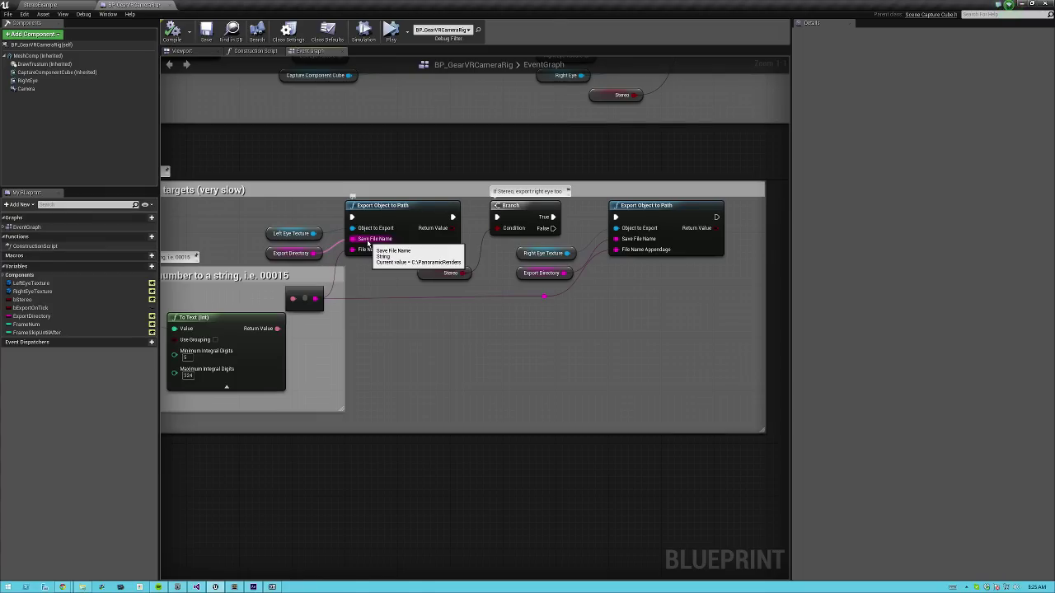
{"action": "right_click_drag", "start_coordinate": [369, 242], "coordinate": [484, 231]}
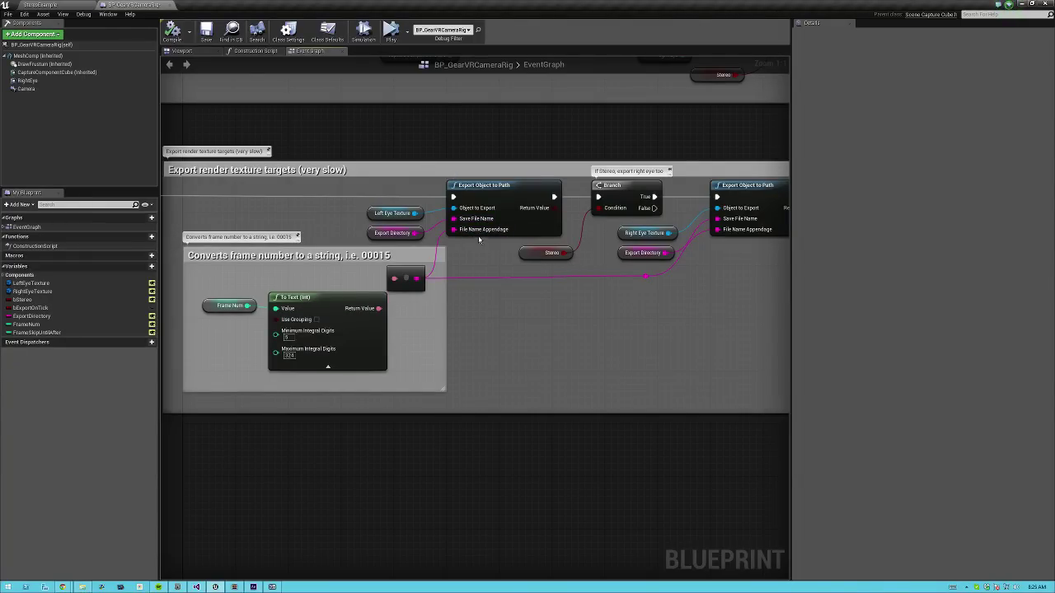
{"action": "right_click_drag", "start_coordinate": [470, 334], "coordinate": [505, 319]}
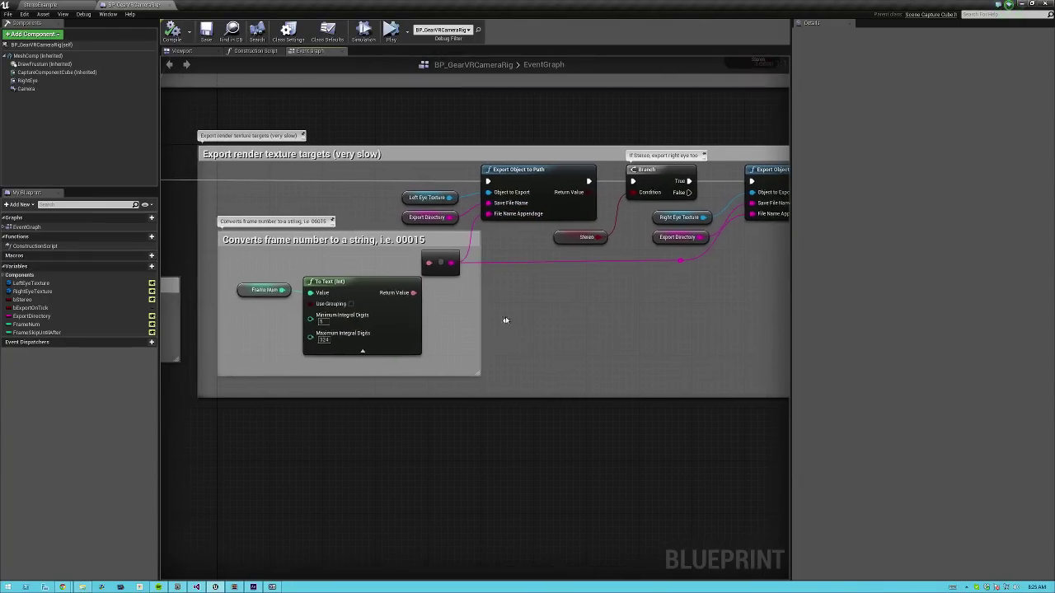
{"action": "scroll", "coordinate": [505, 320], "scroll_direction": "down", "scroll_amount": 5}
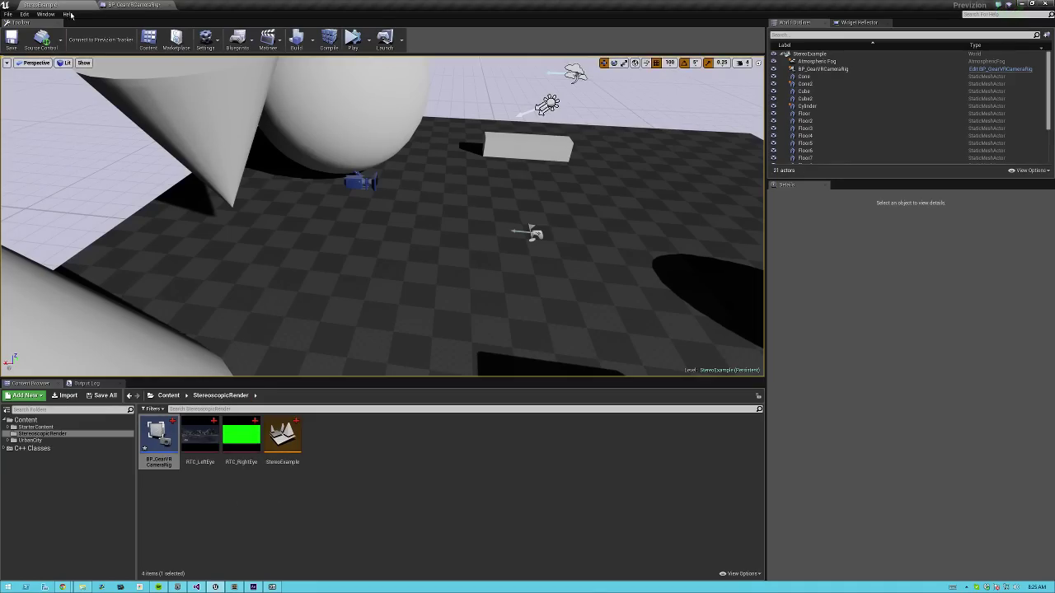
- Return to the StereoExample level and set the Widget Reflector's Application Scale to 1.5 to enlarge the editor interface
{"action": "left_click", "coordinate": [46, 14]}
{"action": "mouse_move", "coordinate": [82, 130]}
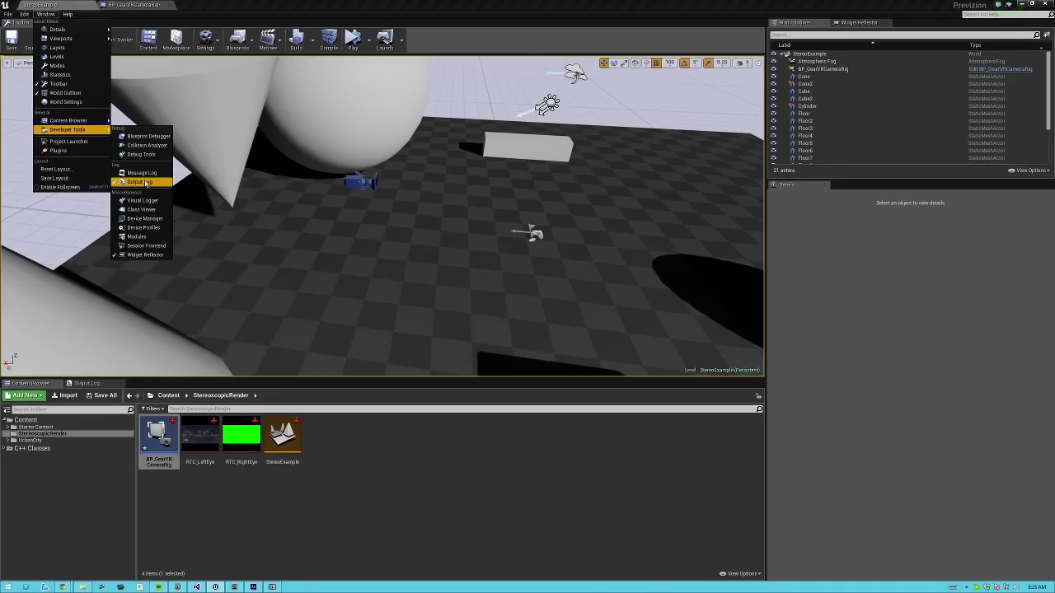
{"action": "left_click", "coordinate": [858, 23]}
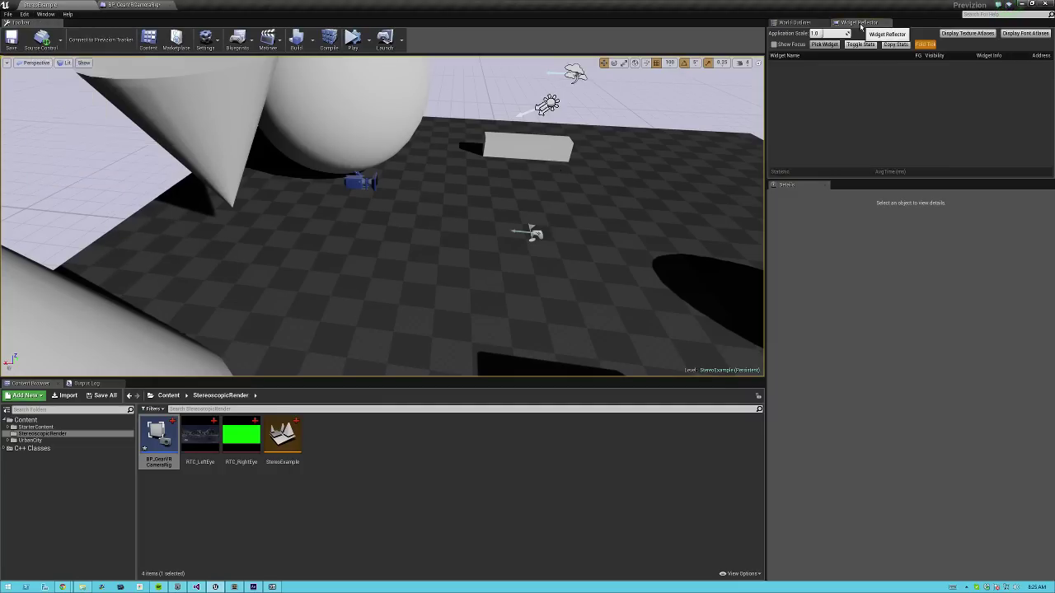
{"action": "left_click", "coordinate": [828, 33]}
{"action": "type", "text": "1.5"}
{"action": "key", "text": "Return"}
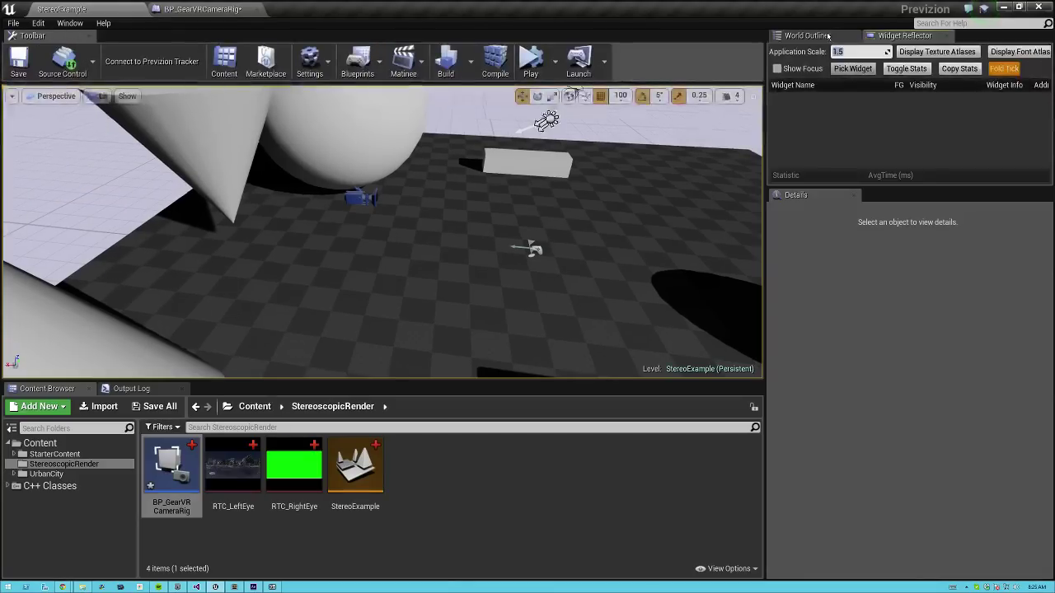
- Try to select the BP_GearVRCameraRig actor in the level viewport
{"action": "key", "text": "w"}
{"action": "right_click_drag", "start_coordinate": [363, 231], "coordinate": [470, 194]}
{"action": "left_click", "coordinate": [206, 182]}
{"action": "right_click_drag", "start_coordinate": [206, 181], "coordinate": [242, 156]}
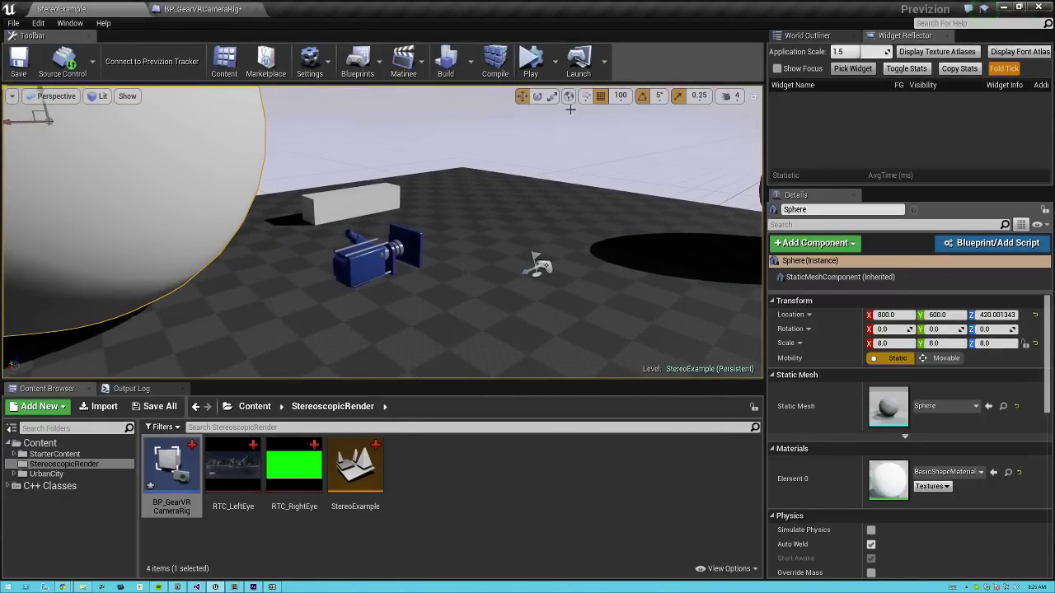
- Reduce the Application Scale to 1 to select the BP_GearVRCameraRig actor, and set the scale back to 1.5
{"action": "left_click", "coordinate": [844, 49]}
{"action": "type", "text": "1"}
{"action": "key", "text": "Return"}
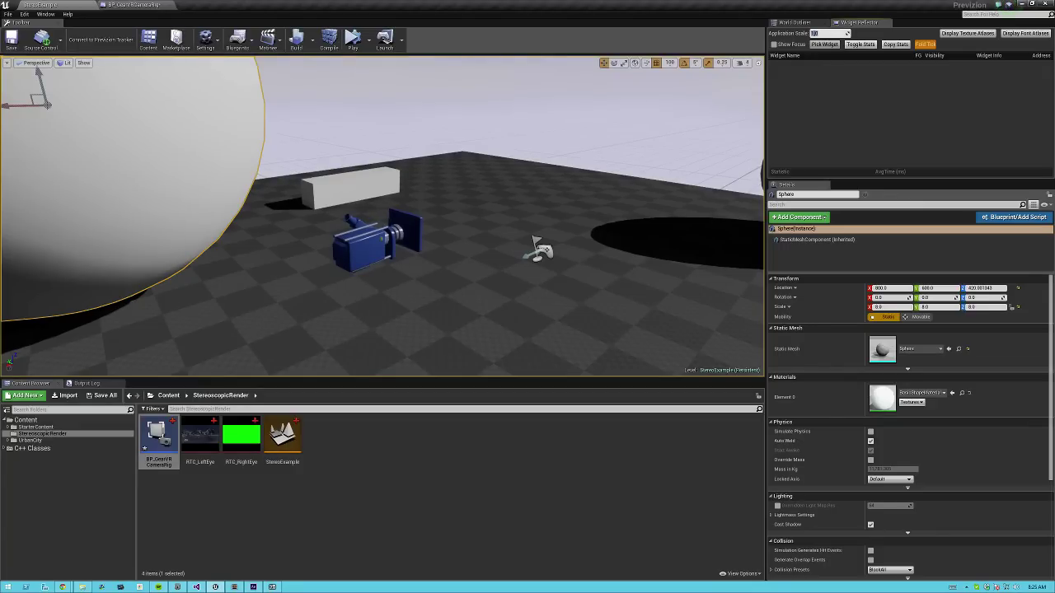
{"action": "key", "text": "ctrl+z"}
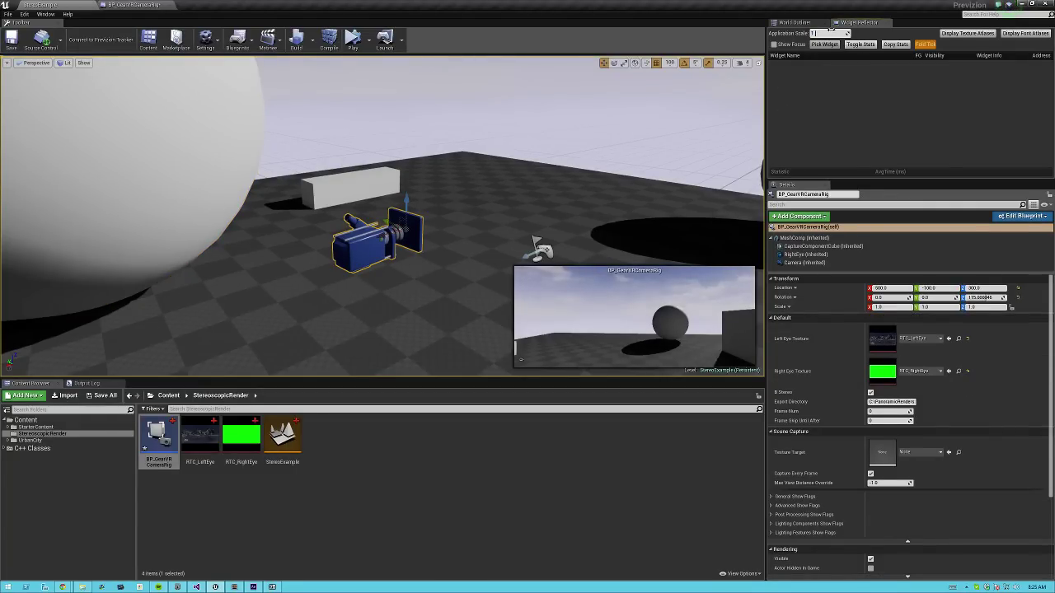
{"action": "type", "text": ".5"}
{"action": "key", "text": "Return"}
{"action": "scroll", "coordinate": [852, 468], "scroll_direction": "down", "scroll_amount": 1}
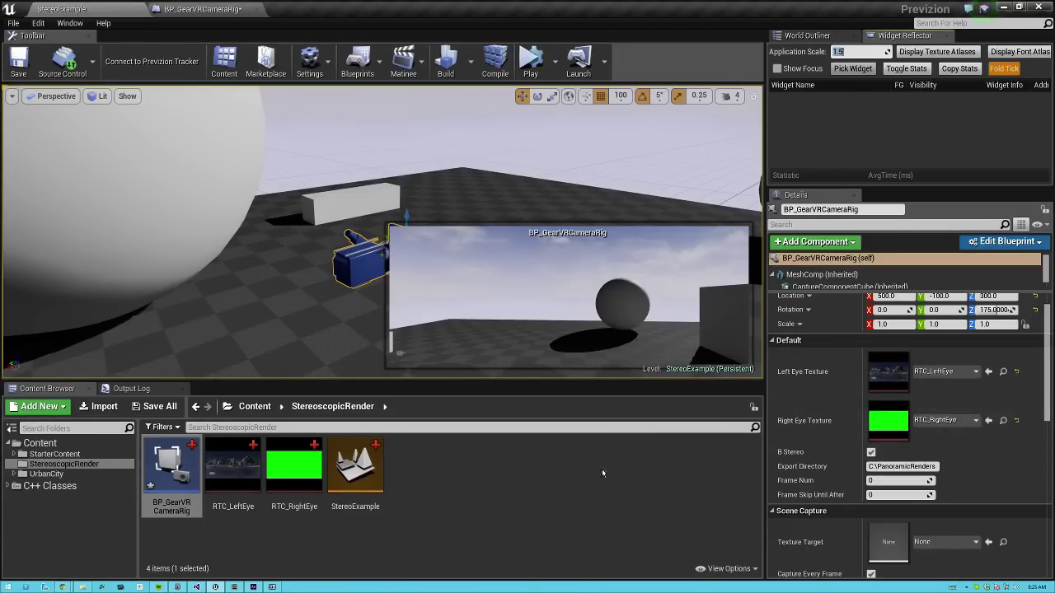
- Locate the Cube Render Target asset type among the Materials & Textures creation options without creating an asset
{"action": "left_click", "coordinate": [558, 472]}
{"action": "right_click", "coordinate": [434, 477]}
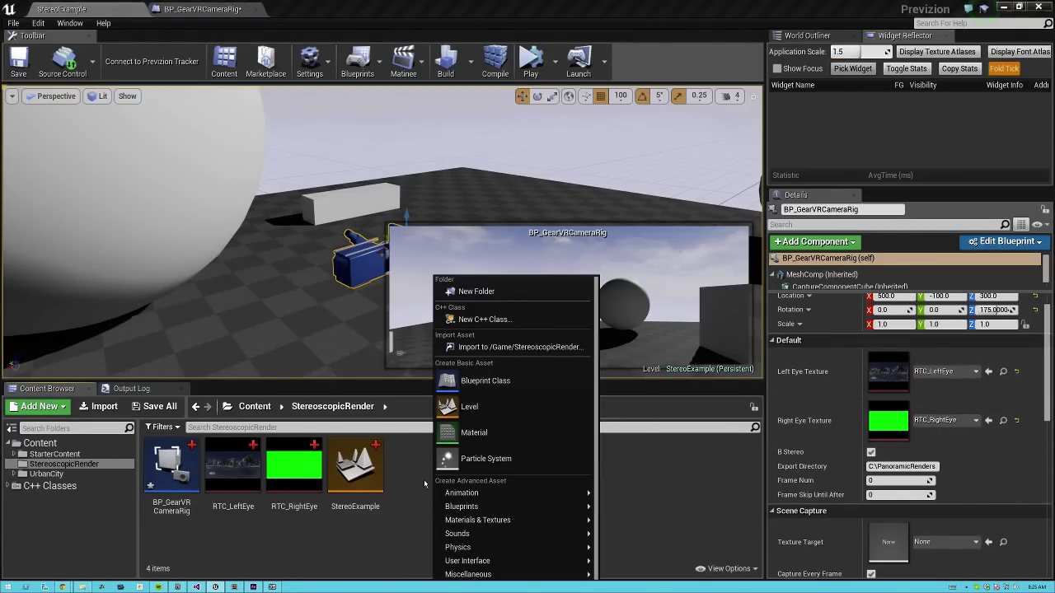
{"action": "mouse_move", "coordinate": [445, 507]}
{"action": "mouse_move", "coordinate": [472, 522]}
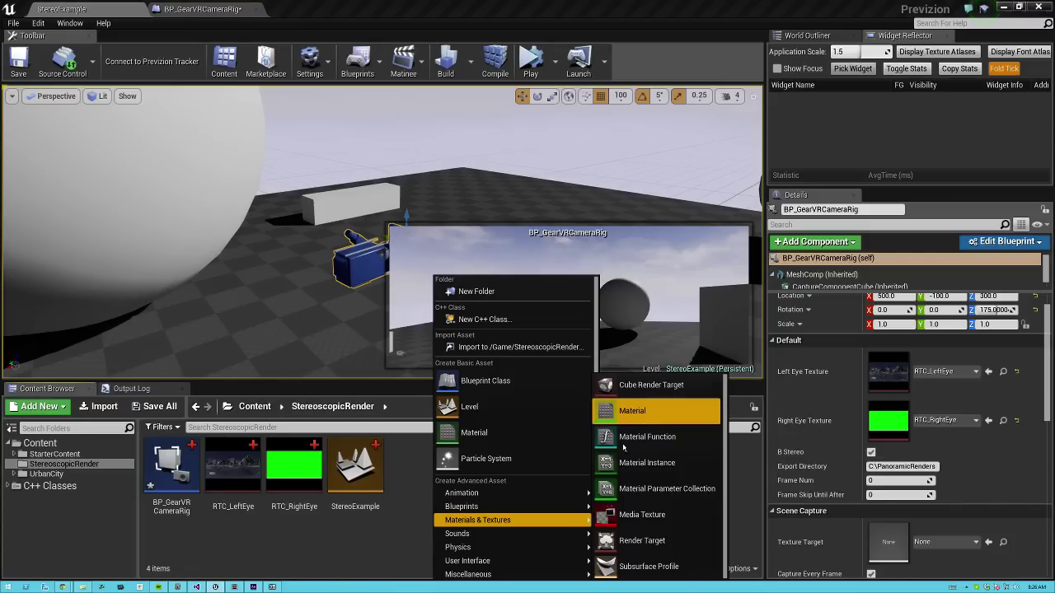
{"action": "mouse_move", "coordinate": [533, 508]}
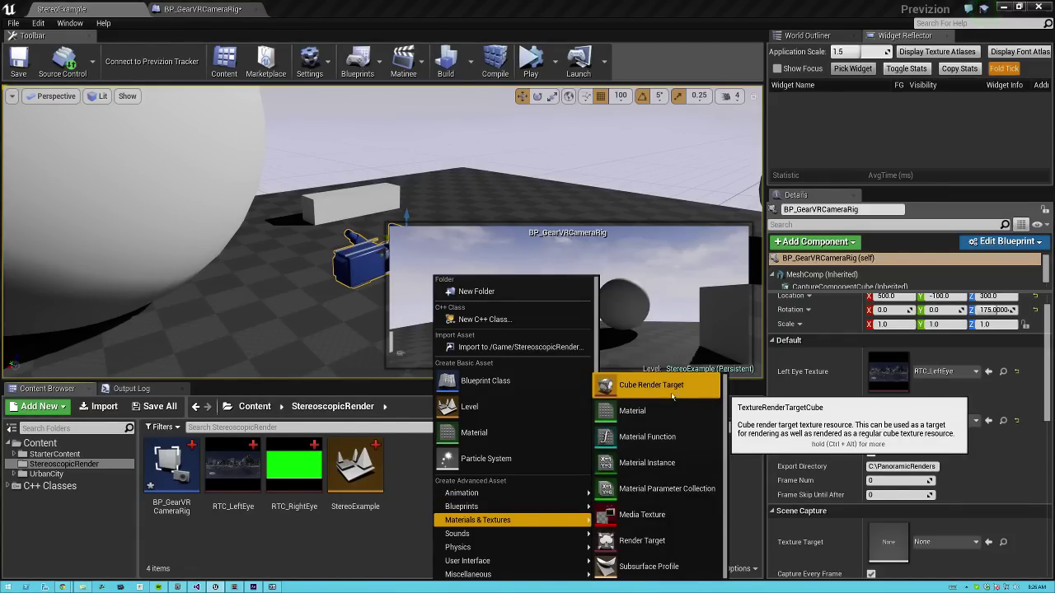
{"action": "left_click", "coordinate": [383, 526]}
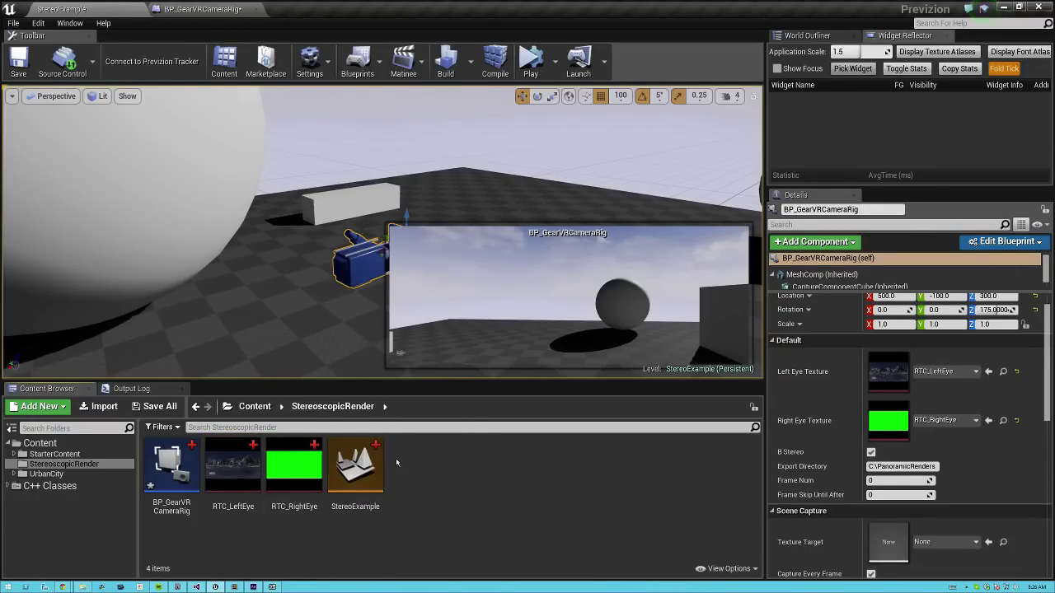
- Open the RTC_LeftEye render target to check its image and Size X setting, and return to the StereoExample level
{"action": "double_click", "coordinate": [245, 491]}
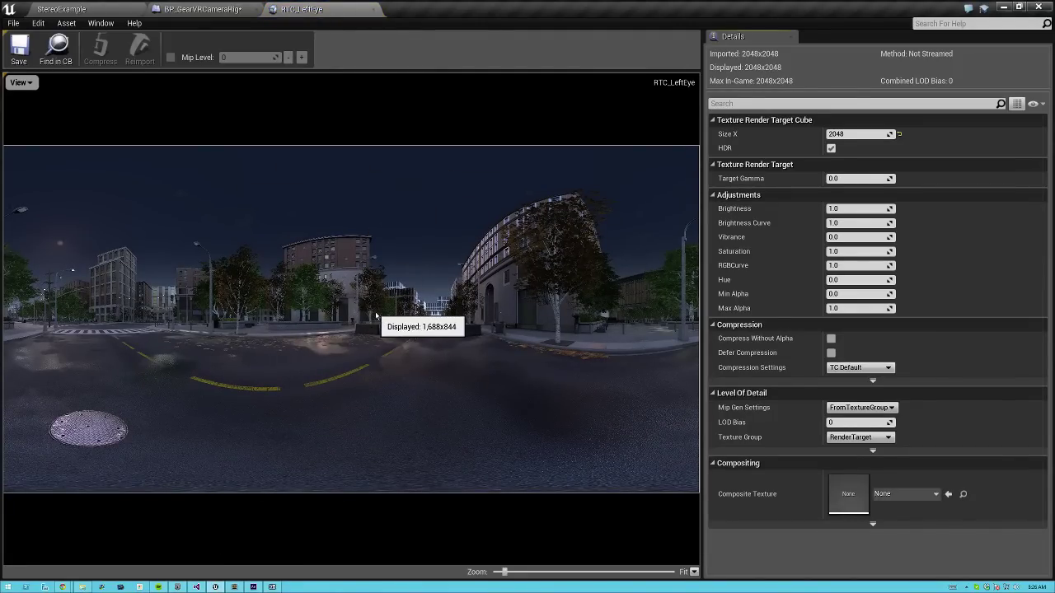
{"action": "left_click", "coordinate": [863, 134]}
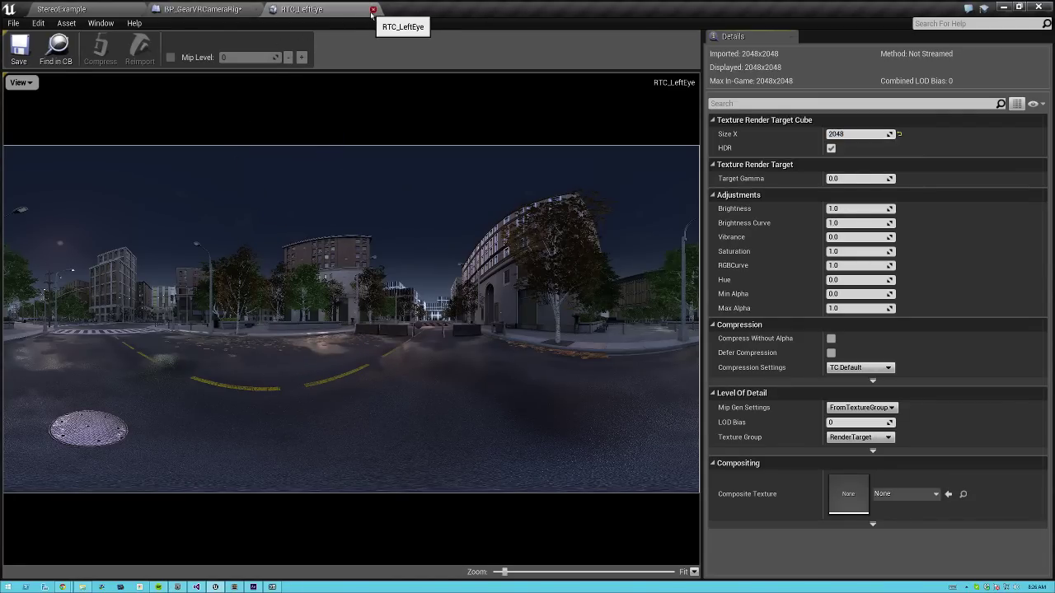
{"action": "left_click", "coordinate": [202, 9]}
{"action": "left_click", "coordinate": [82, 10]}
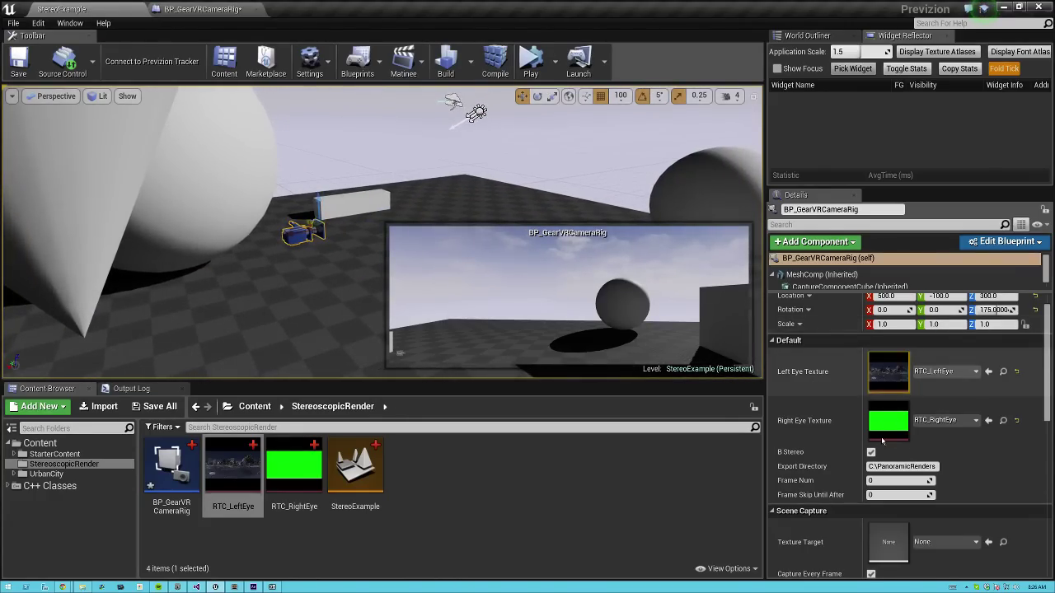
{"action": "right_click_drag", "start_coordinate": [574, 176], "coordinate": [540, 222]}
{"action": "key", "text": "Escape"}
{"action": "key", "text": "ctrl+z"}
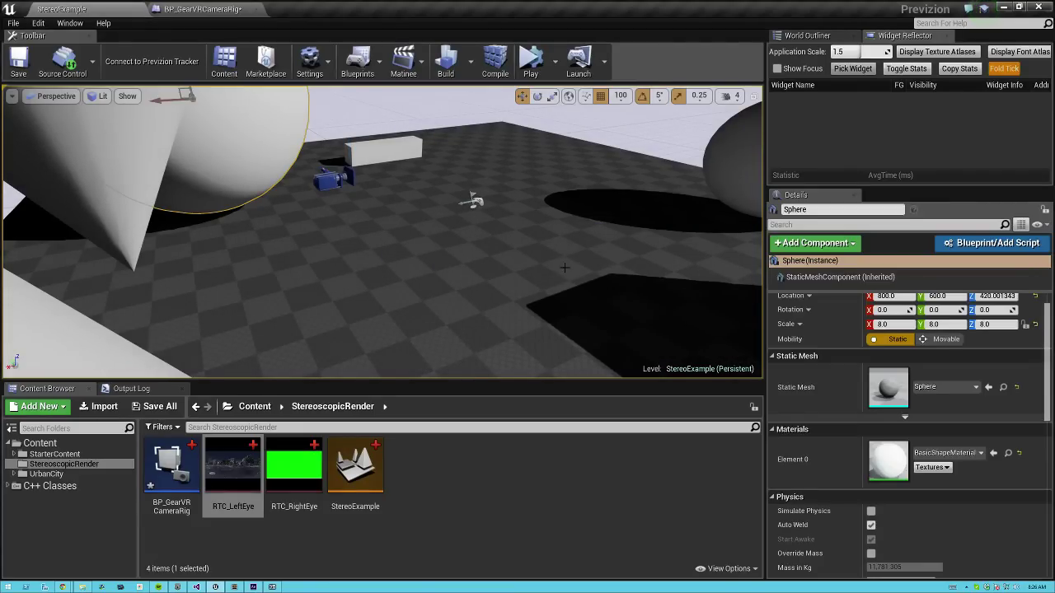
- Reselect the BP_GearVRCameraRig actor with the Application Scale at 1, and restore the scale to 1.5
{"action": "left_click", "coordinate": [845, 51]}
{"action": "type", "text": "1"}
{"action": "key", "text": "Return"}
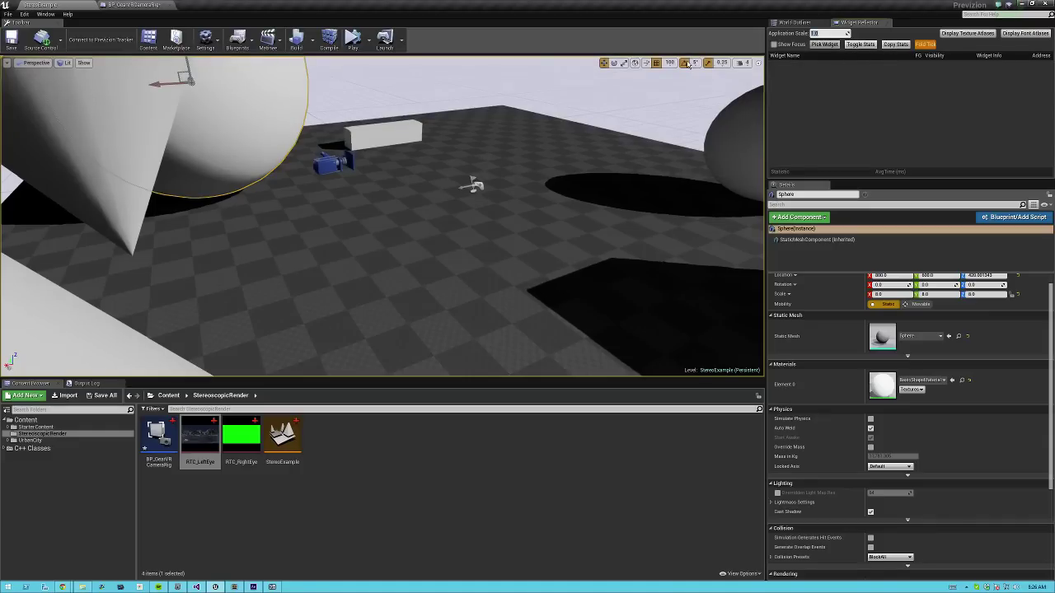
{"action": "left_click", "coordinate": [334, 162]}
{"action": "left_click", "coordinate": [834, 34]}
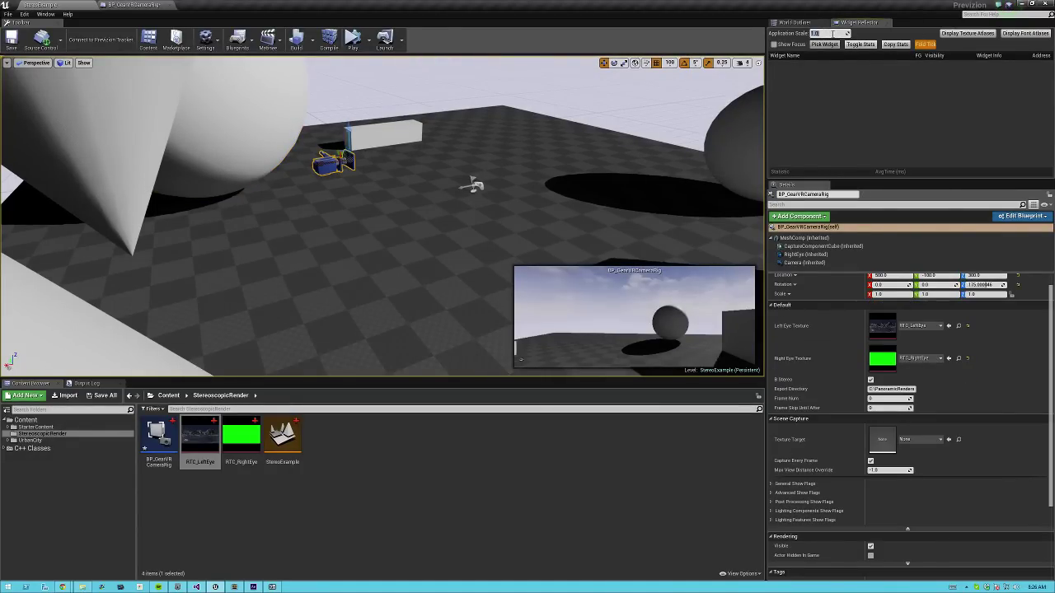
{"action": "type", "text": "1.5"}
{"action": "key", "text": "Return"}
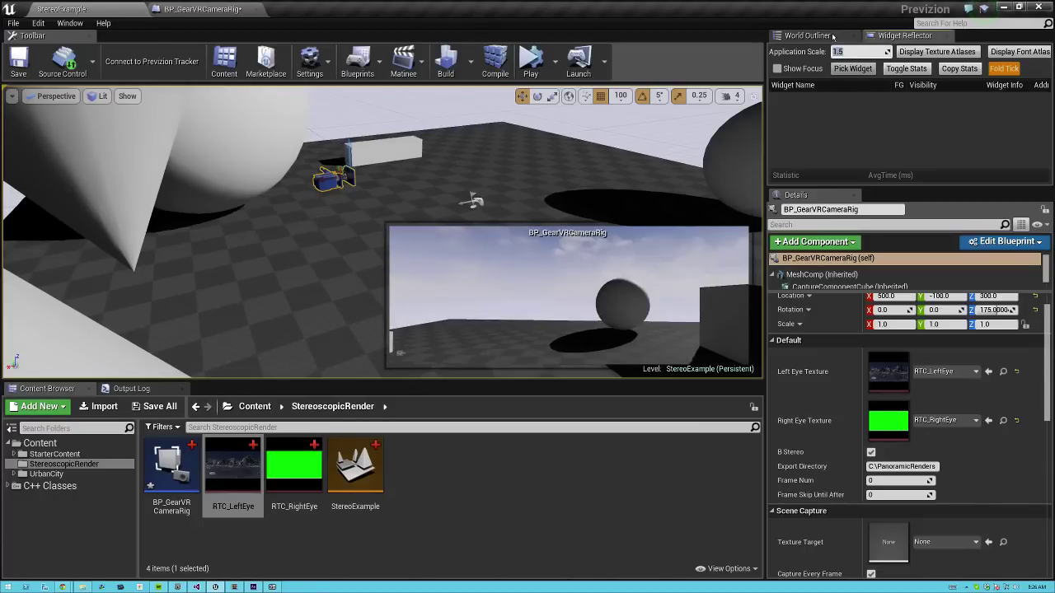
- Review the camera rig's B Stereo, Export Directory, Frame Num and Frame Skip Until After settings
{"action": "left_click", "coordinate": [872, 453]}
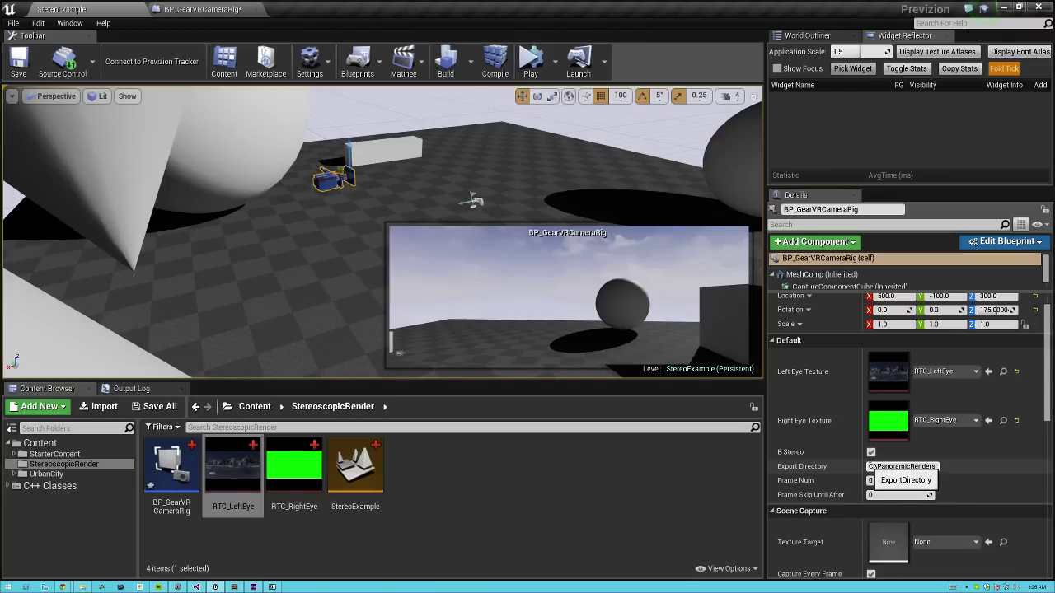
{"action": "left_click", "coordinate": [923, 466]}
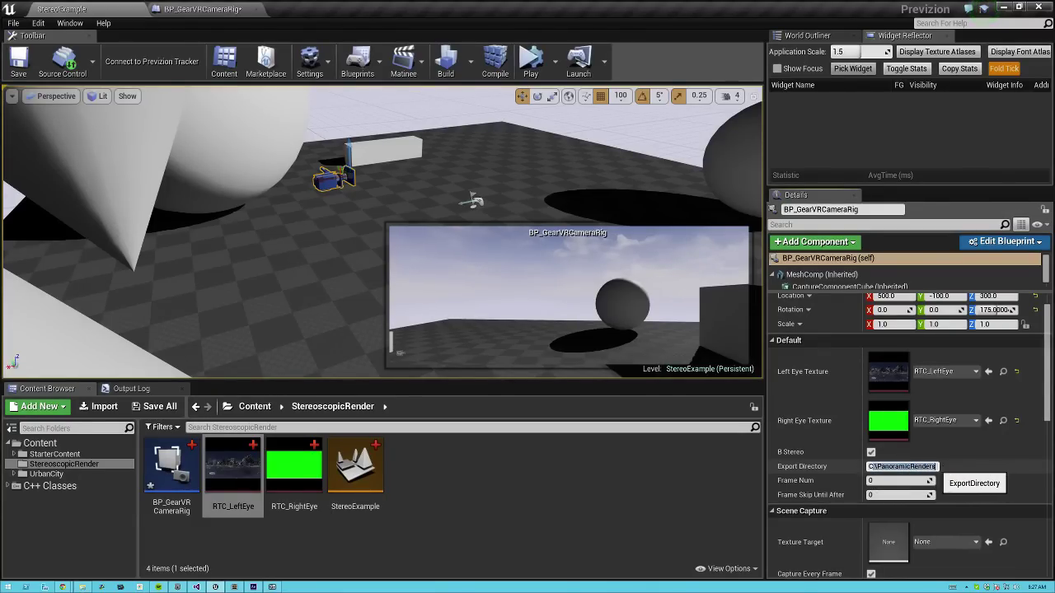
{"action": "key", "text": "Return"}
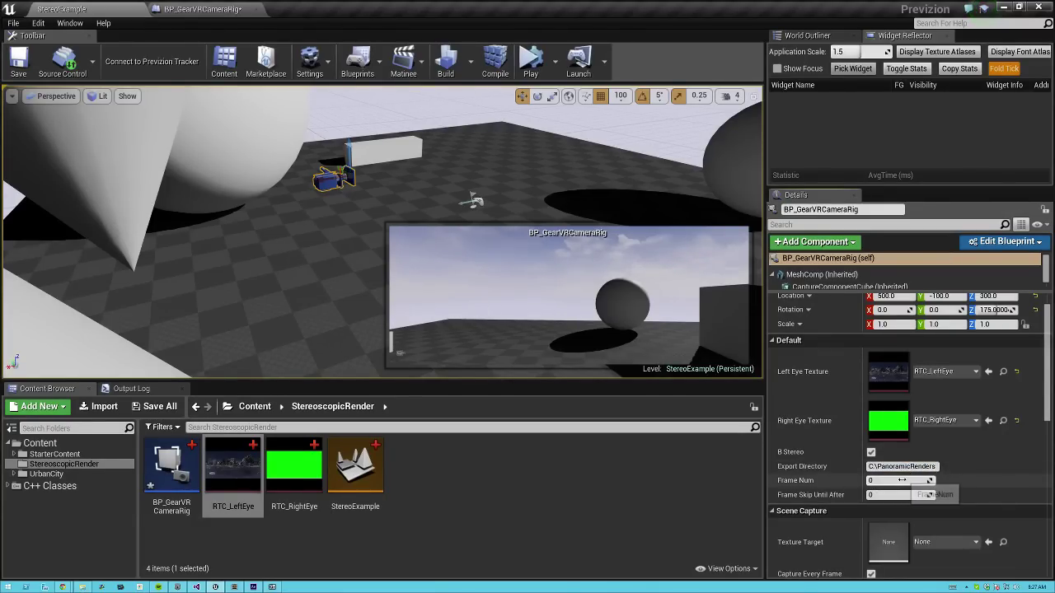
{"action": "left_click", "coordinate": [901, 481]}
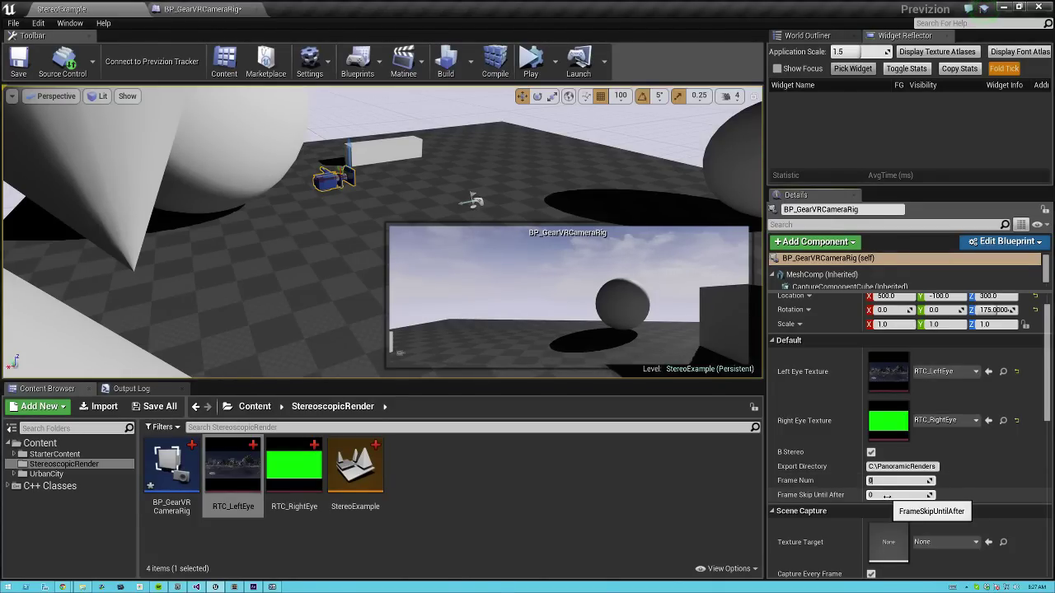
{"action": "left_click", "coordinate": [887, 496]}
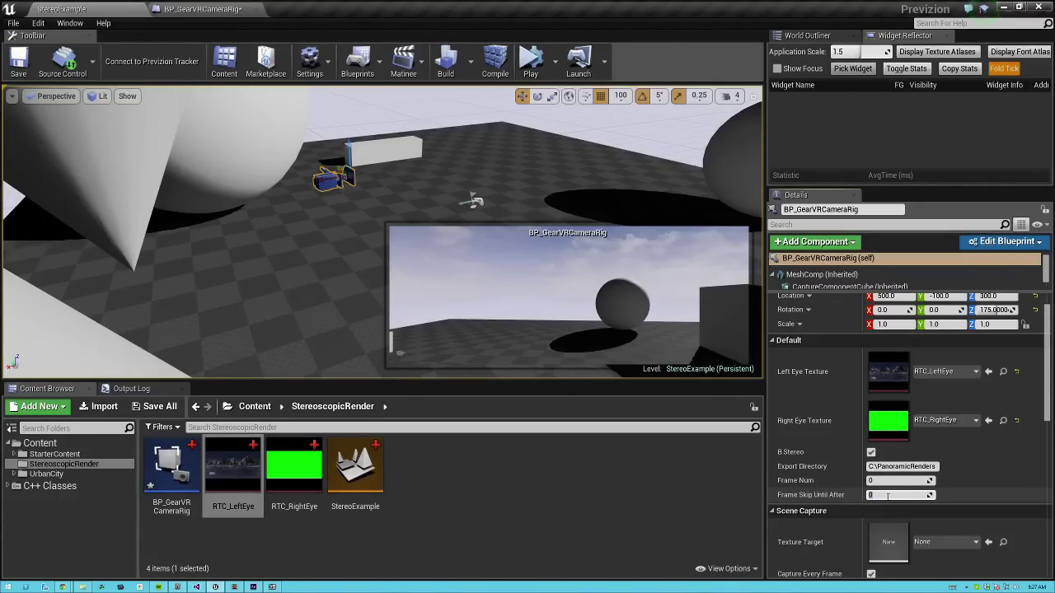
{"action": "key", "text": "Return"}
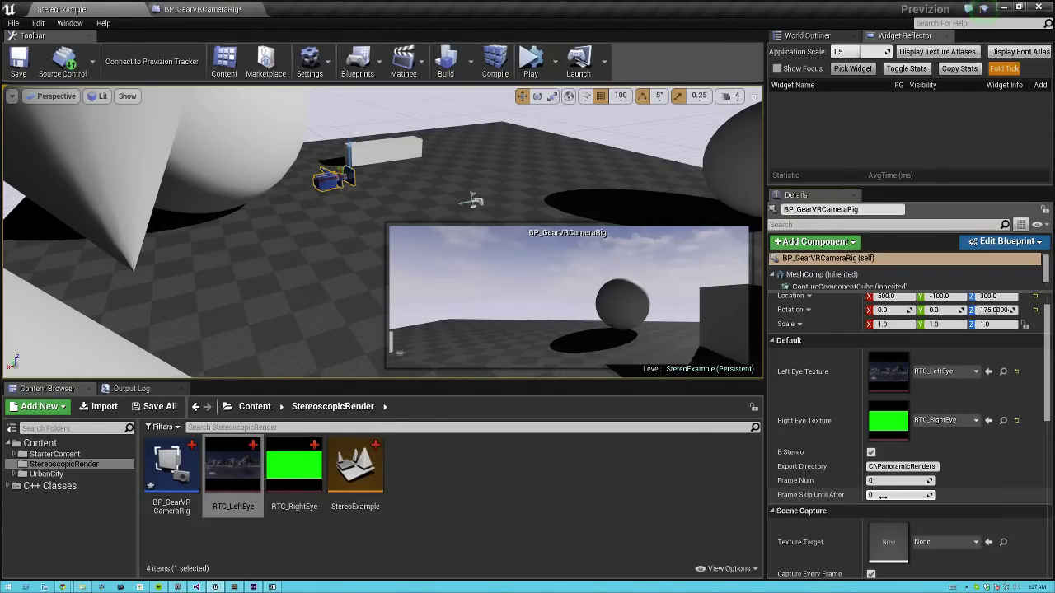
- Set the camera rig's Frame Skip Until After value to 96 and deselect the rig
{"action": "left_click", "coordinate": [885, 495]}
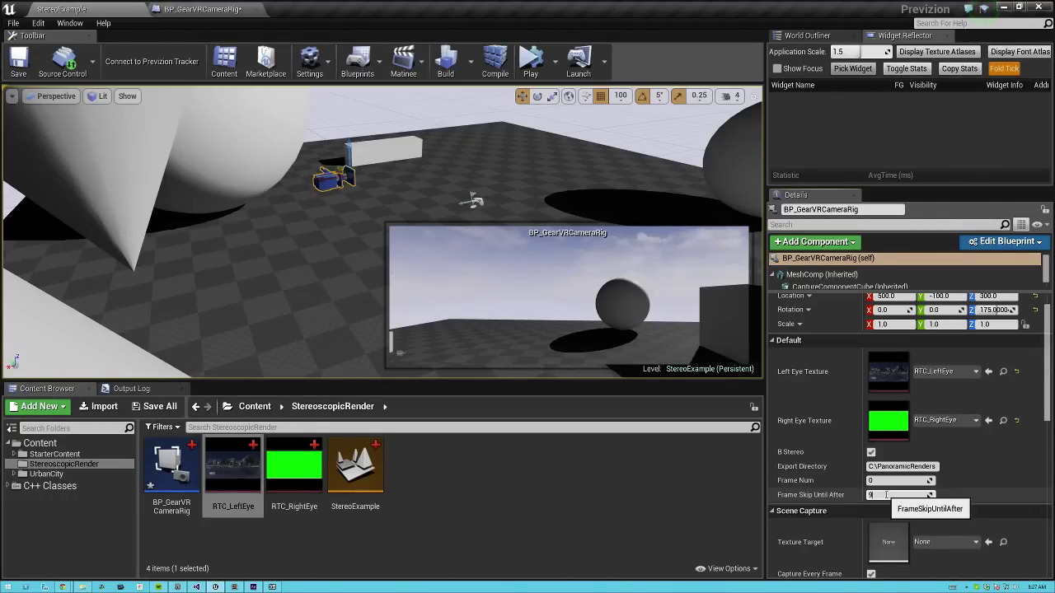
{"action": "left_click", "coordinate": [885, 494]}
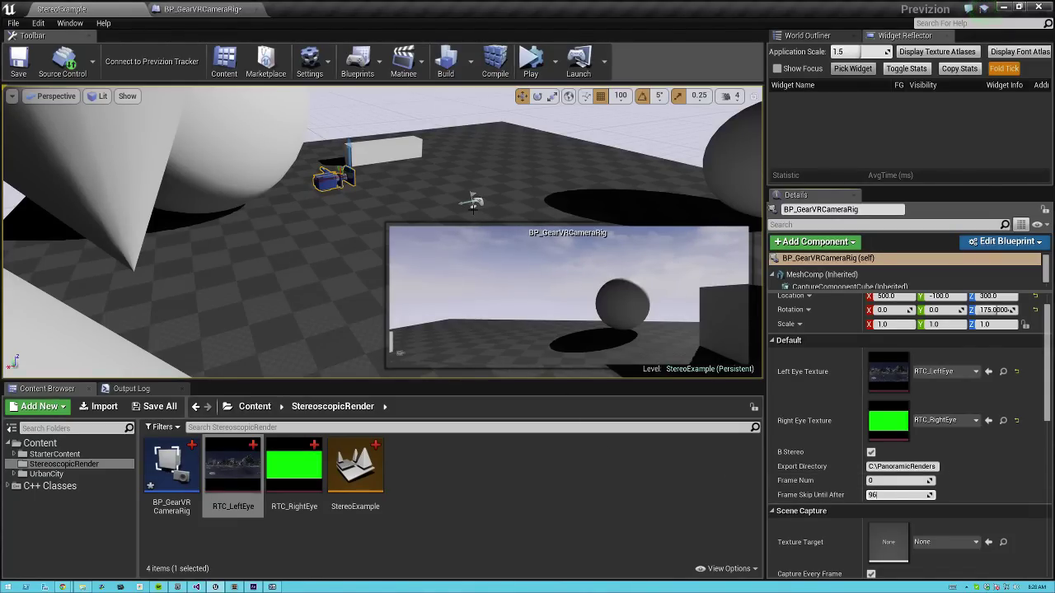
{"action": "right_click_drag", "start_coordinate": [473, 209], "coordinate": [470, 181]}
{"action": "key", "text": "Escape"}
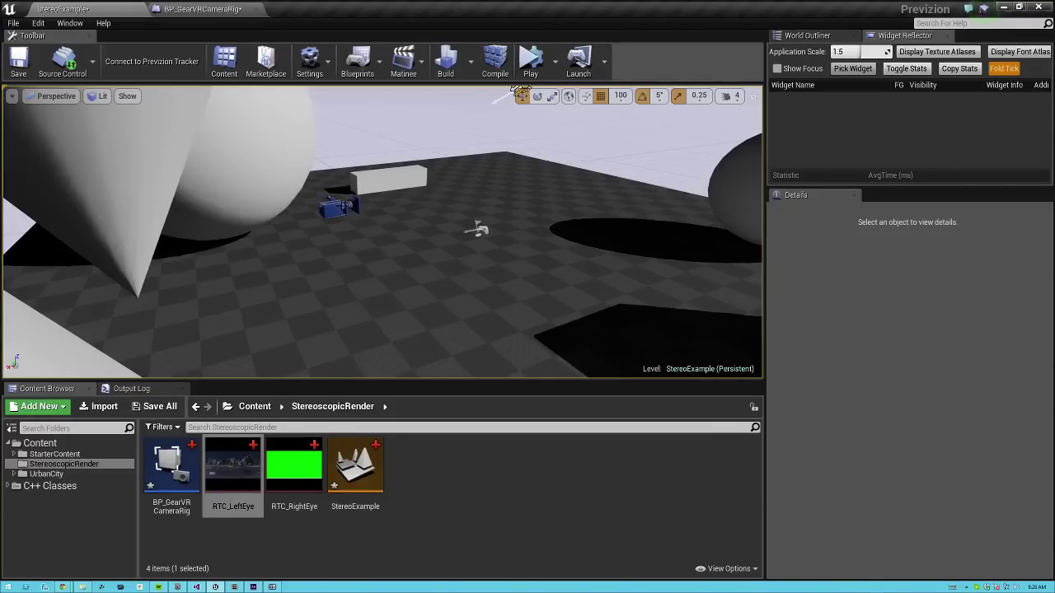
- Open the Level Blueprint of the StereoExample level
{"action": "left_click", "coordinate": [288, 189]}
{"action": "right_click_drag", "start_coordinate": [470, 251], "coordinate": [433, 249]}
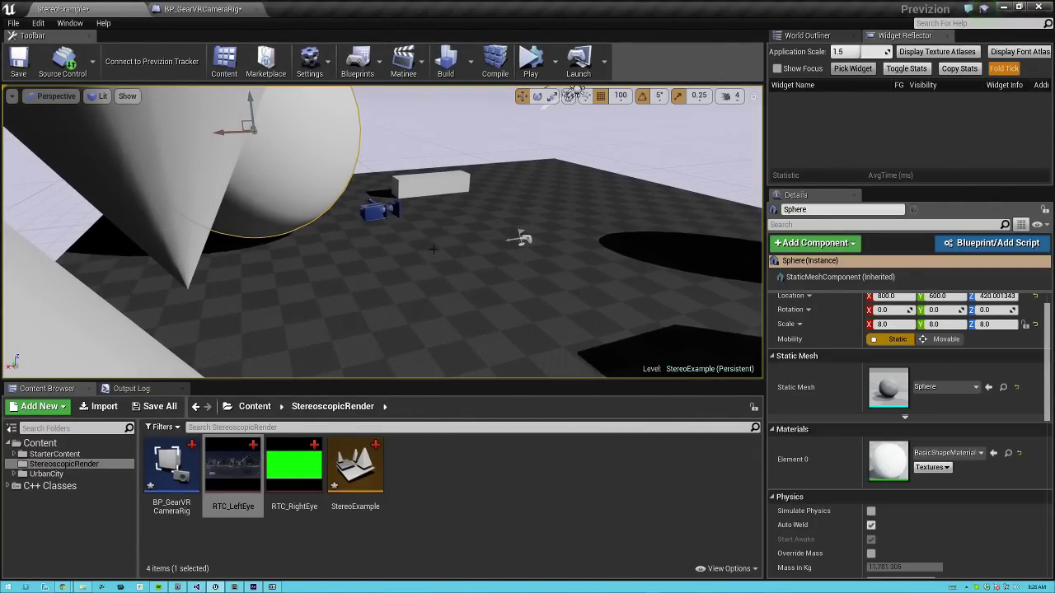
{"action": "left_click", "coordinate": [357, 62]}
{"action": "left_click", "coordinate": [383, 163]}
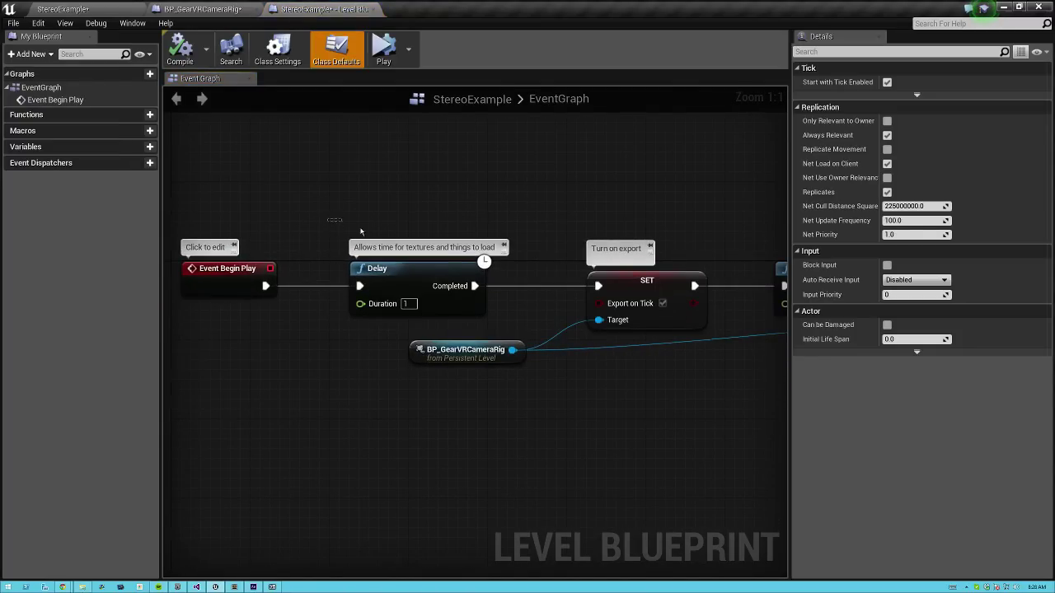
- Examine the event graph's chain from Event Begin Play through both Delay nodes to the SET node commented Turn off export
{"action": "left_click_drag", "start_coordinate": [360, 232], "coordinate": [395, 330]}
{"action": "left_click", "coordinate": [292, 353]}
{"action": "right_click_drag", "start_coordinate": [352, 379], "coordinate": [314, 360]}
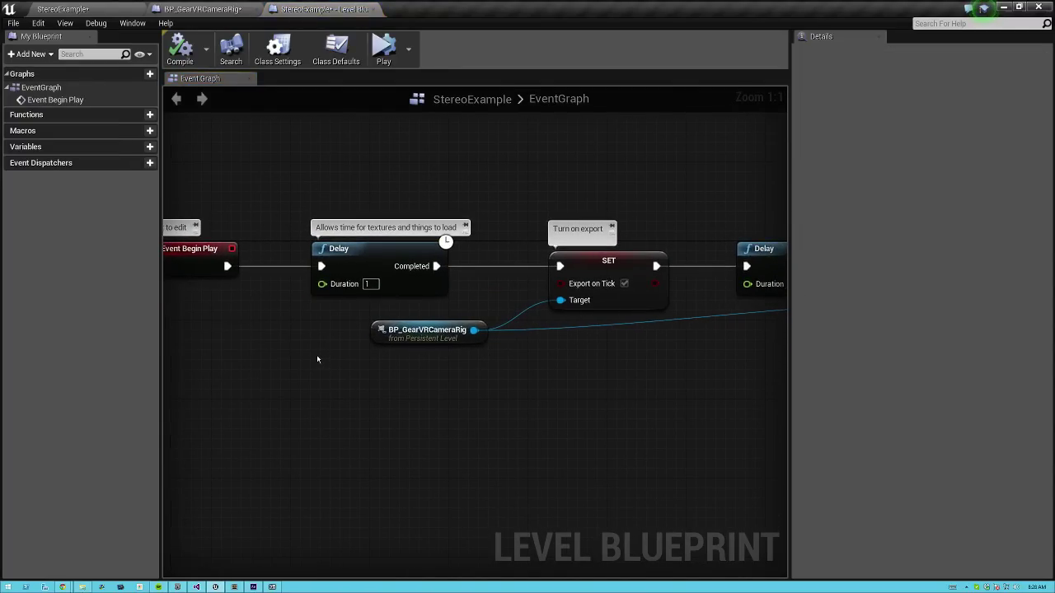
{"action": "right_click_drag", "start_coordinate": [500, 424], "coordinate": [439, 426]}
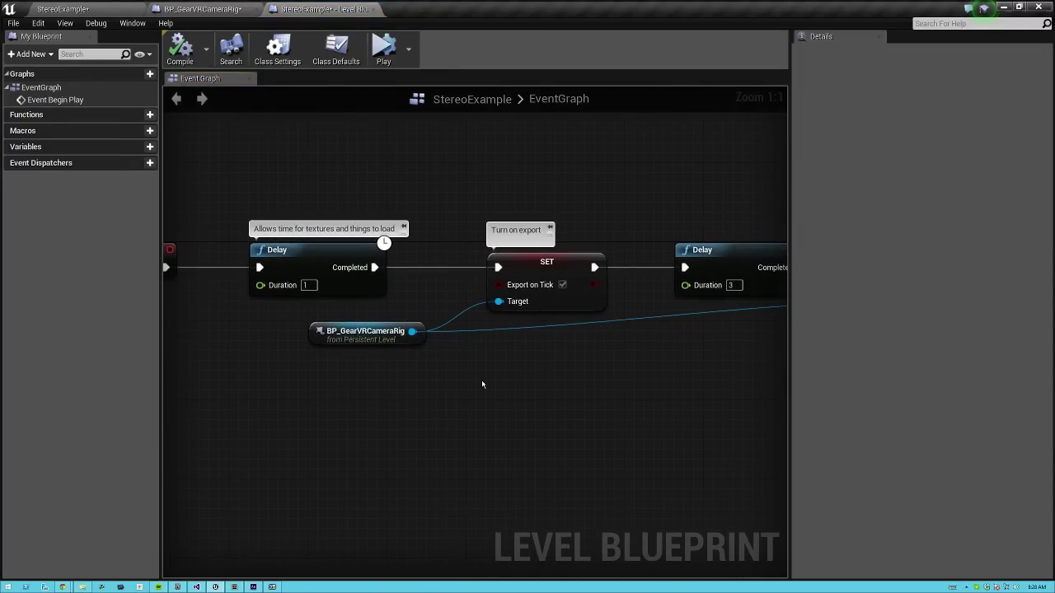
{"action": "right_click_drag", "start_coordinate": [482, 384], "coordinate": [443, 377]}
{"action": "left_click", "coordinate": [362, 324]}
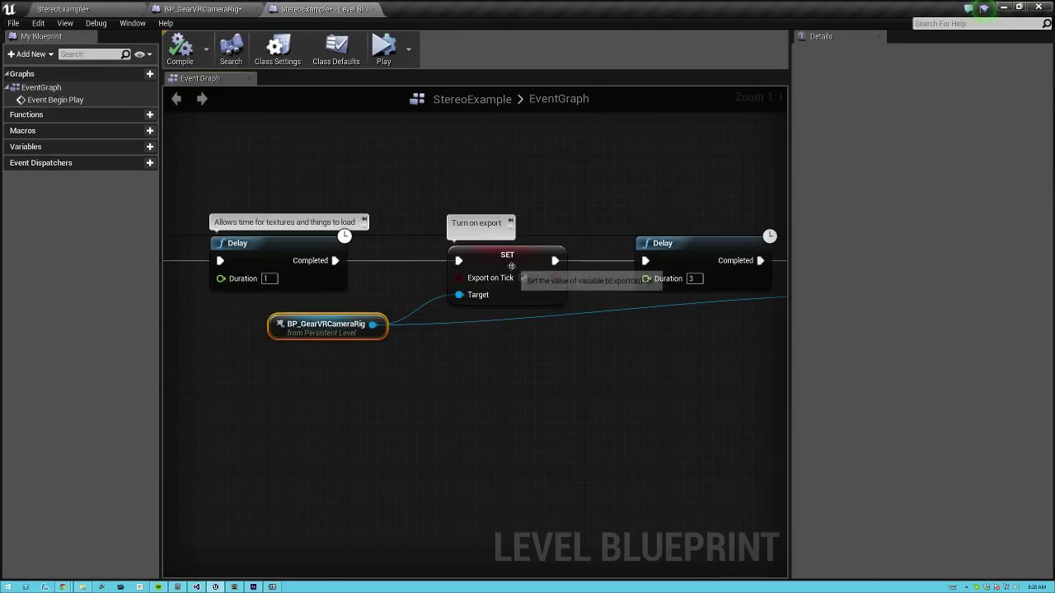
{"action": "scroll", "coordinate": [573, 352], "scroll_direction": "down", "scroll_amount": 1}
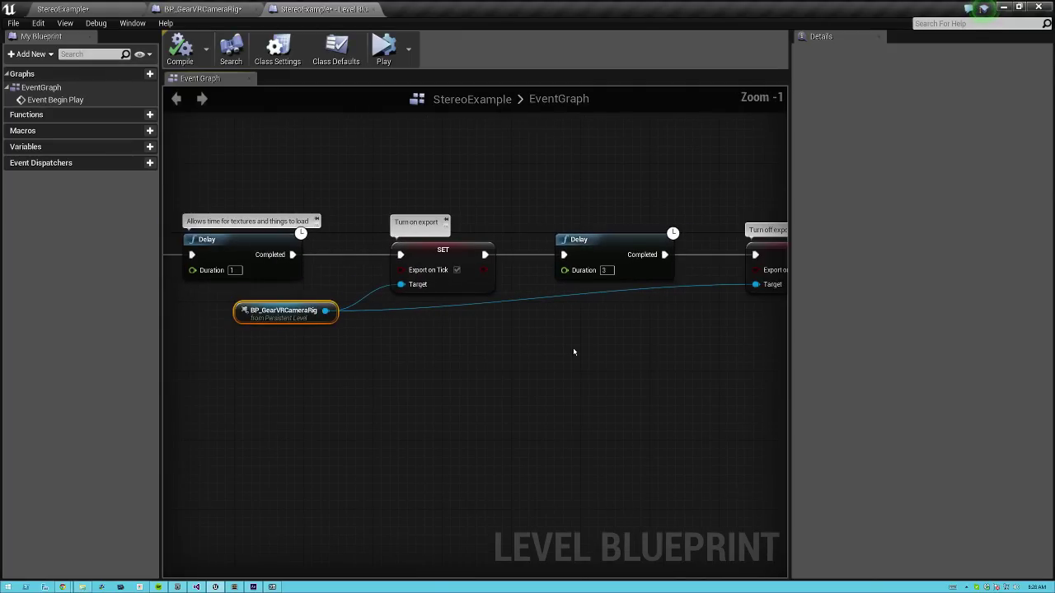
{"action": "right_click_drag", "start_coordinate": [573, 352], "coordinate": [440, 314]}
{"action": "left_click", "coordinate": [472, 206]}
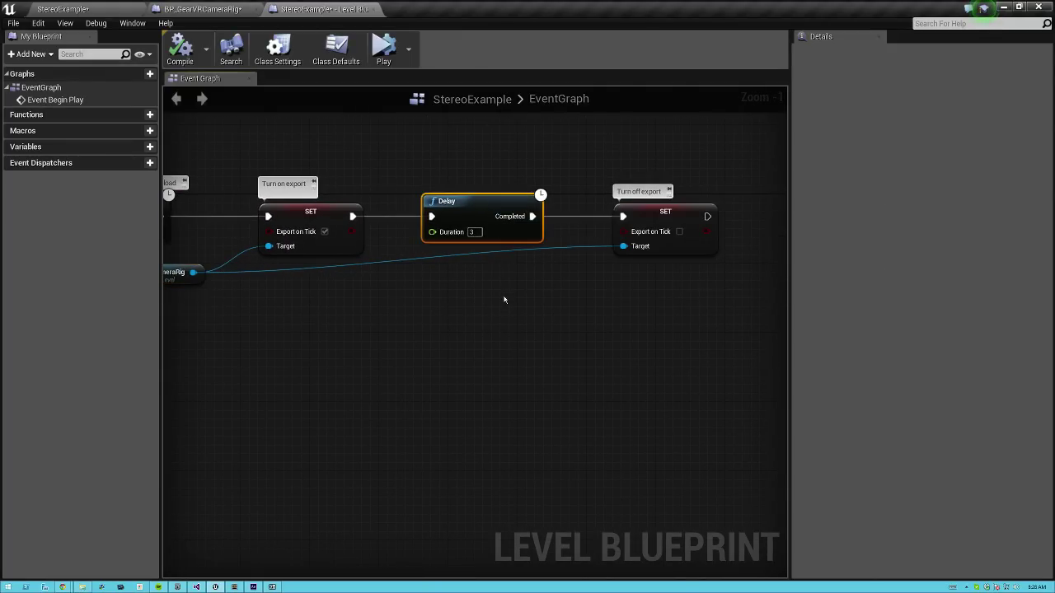
{"action": "mouse_move", "coordinate": [506, 315]}
{"action": "right_mouse_down"}
{"action": "mouse_move", "coordinate": [363, 318]}
{"action": "mouse_move", "coordinate": [522, 301]}
{"action": "right_mouse_up"}
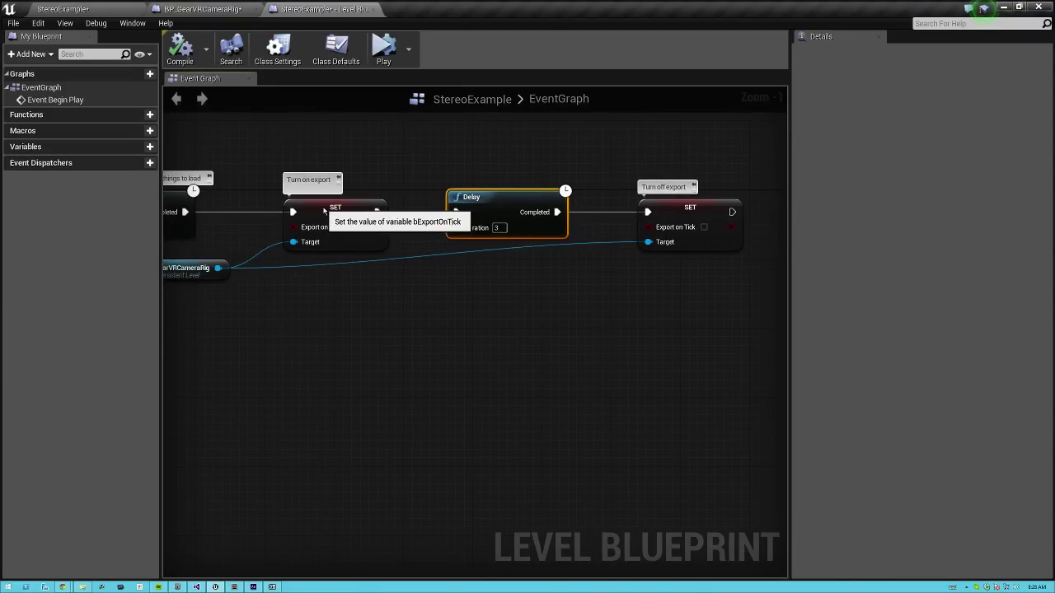
- Inspect the SET node for Export on Tick commented Turn on export, and clear the selection
{"action": "left_click", "coordinate": [349, 233]}
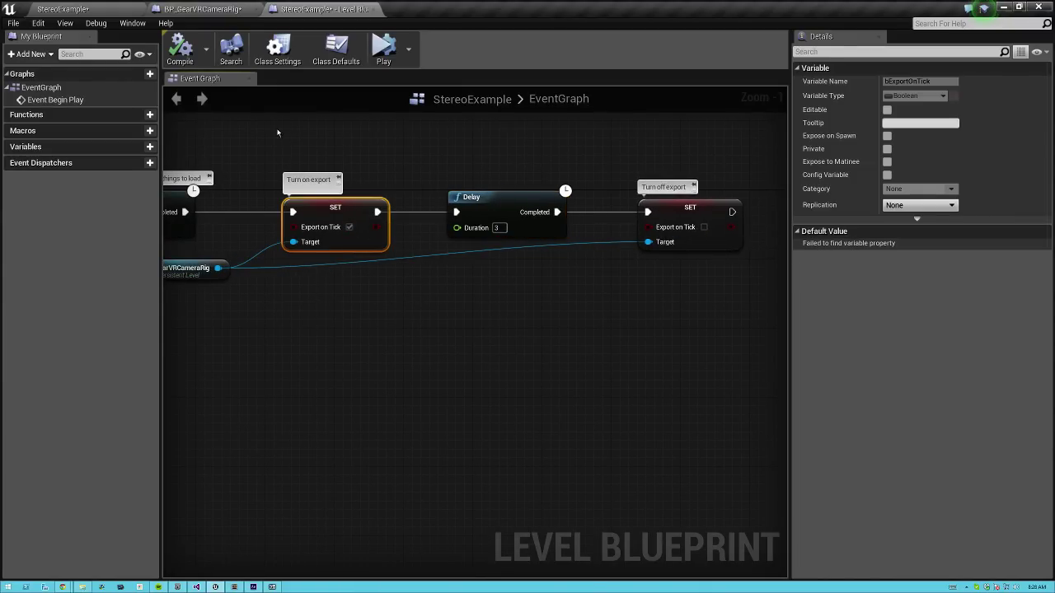
{"action": "left_click", "coordinate": [353, 325]}
{"action": "scroll", "coordinate": [412, 339], "scroll_direction": "down", "scroll_amount": 2}
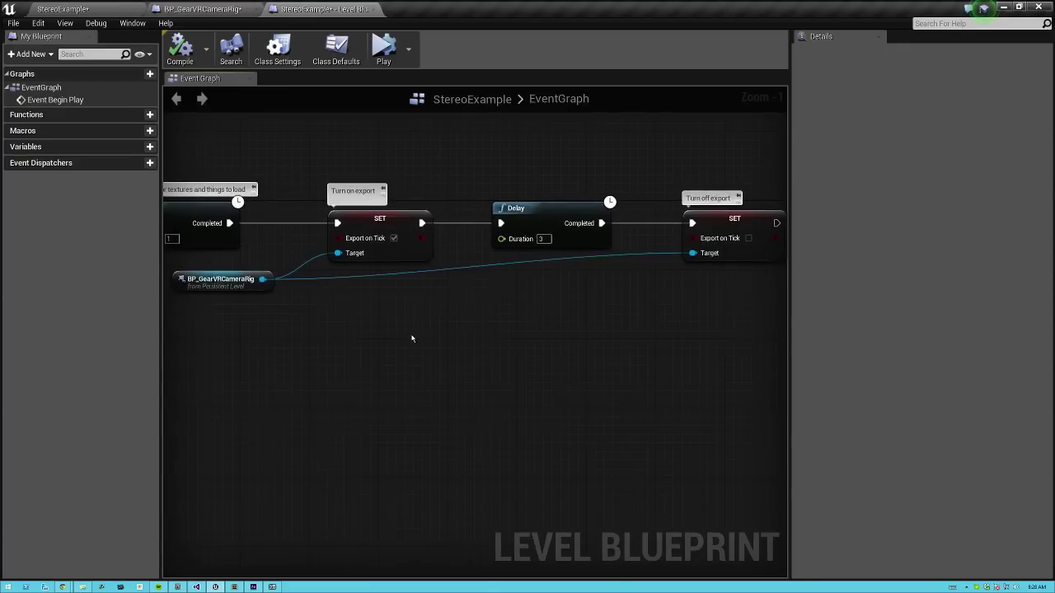
{"action": "left_click", "coordinate": [373, 240]}
{"action": "right_click_drag", "start_coordinate": [359, 307], "coordinate": [370, 327]}
{"action": "scroll", "coordinate": [370, 327], "scroll_direction": "up", "scroll_amount": 2}
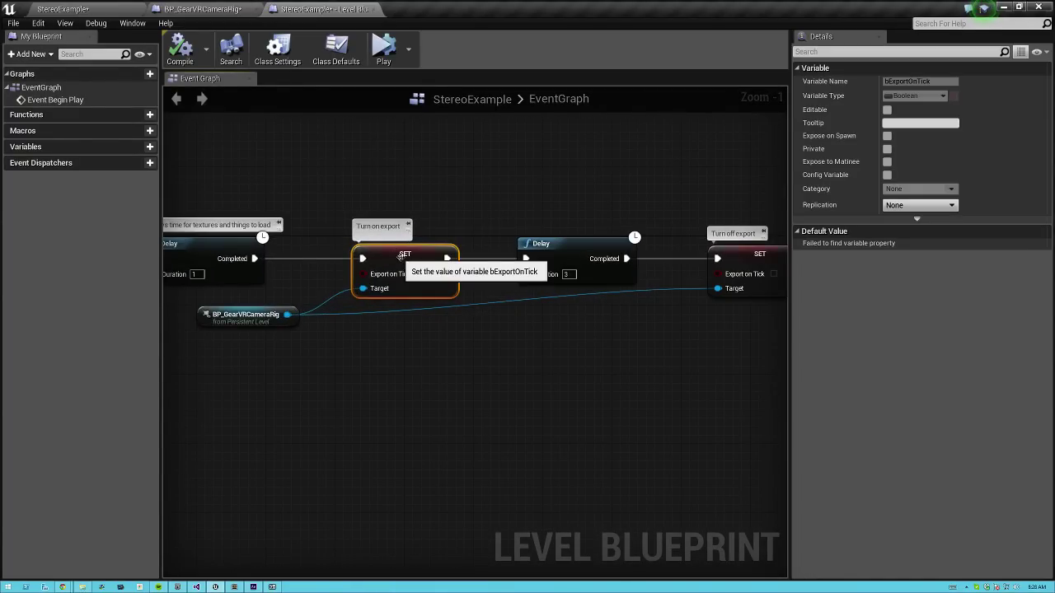
{"action": "left_click", "coordinate": [427, 329]}
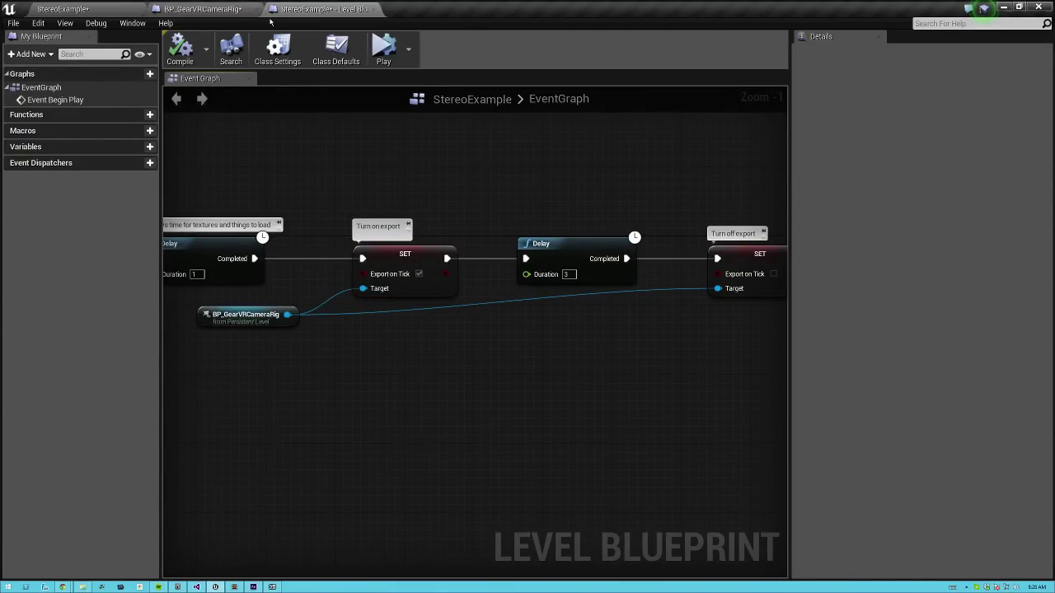
- Review the BP_GearVRCameraRig event graph, including the capture, frame number and render target export sections
{"action": "left_click", "coordinate": [201, 8]}
{"action": "scroll", "coordinate": [333, 320], "scroll_direction": "down", "scroll_amount": 5}
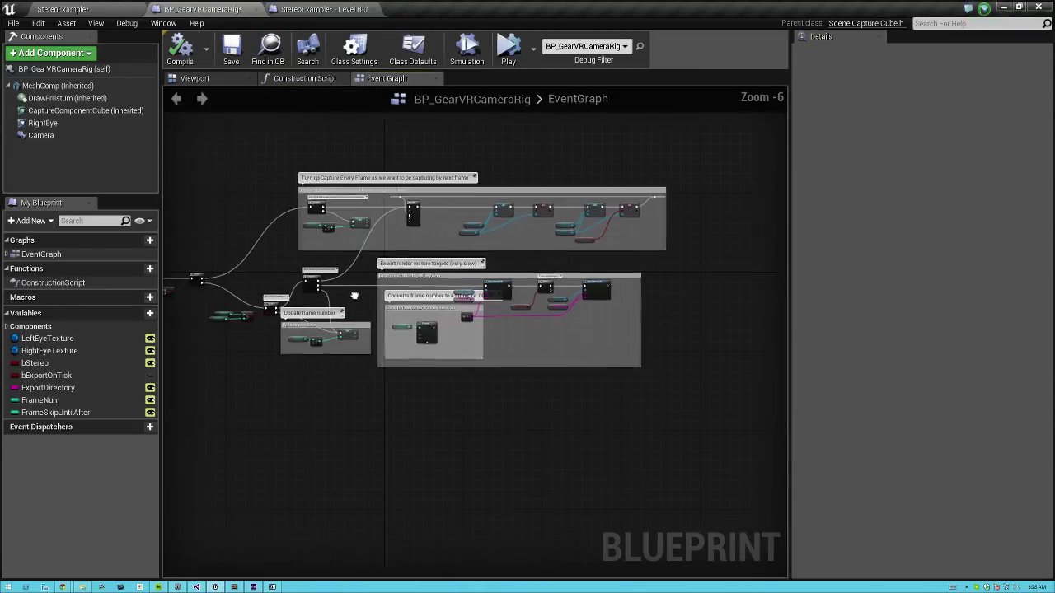
{"action": "scroll", "coordinate": [333, 320], "scroll_direction": "up", "scroll_amount": 3}
{"action": "scroll", "coordinate": [461, 350], "scroll_direction": "down", "scroll_amount": 2}
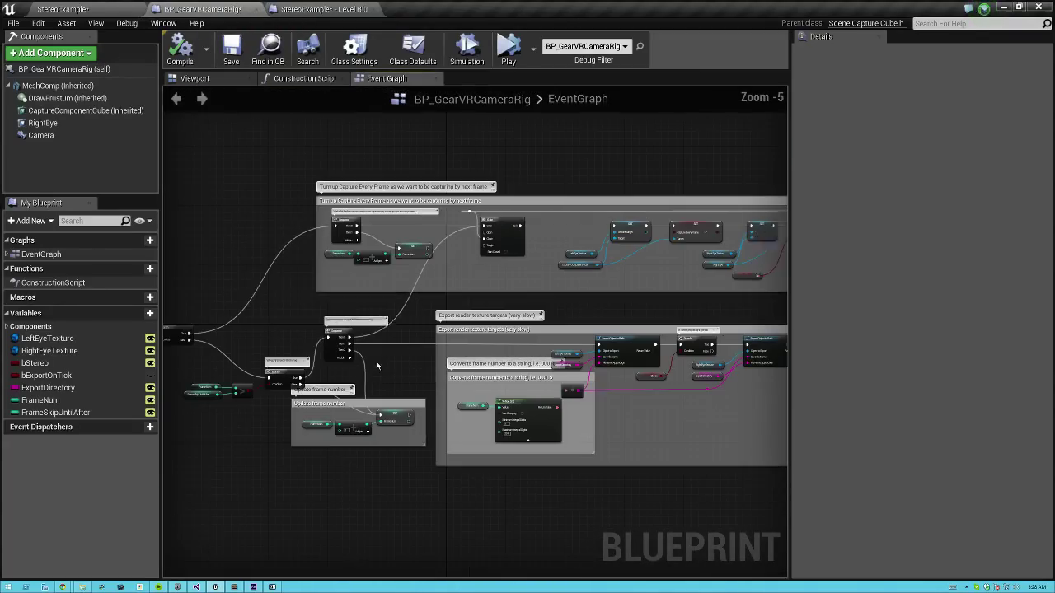
{"action": "scroll", "coordinate": [461, 350], "scroll_direction": "down", "scroll_amount": 2}
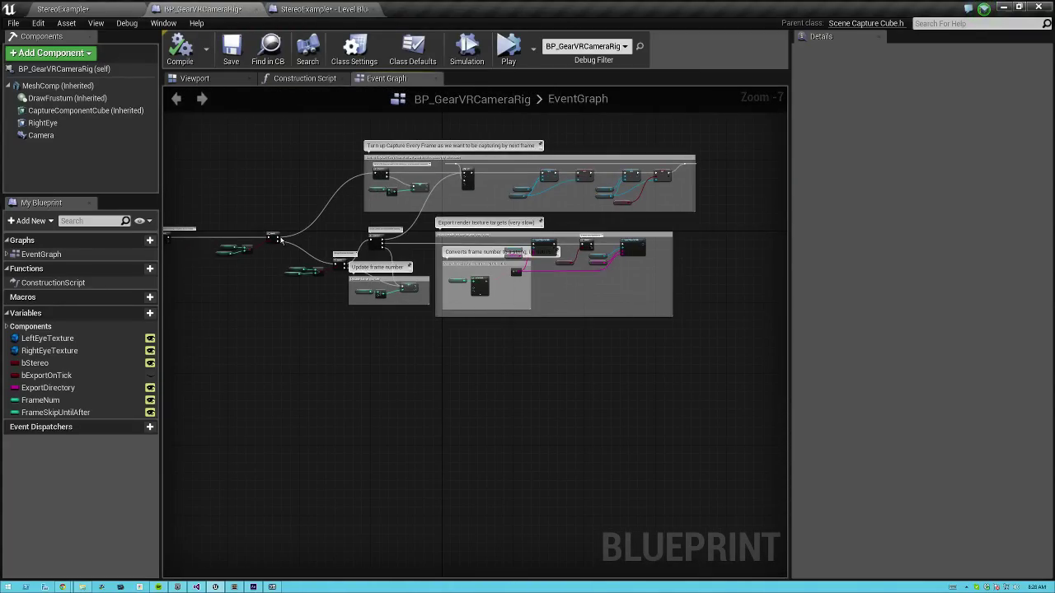
- Return to the StereoExample level, clear the sphere selection and look toward the camera rig
{"action": "left_click", "coordinate": [70, 9]}
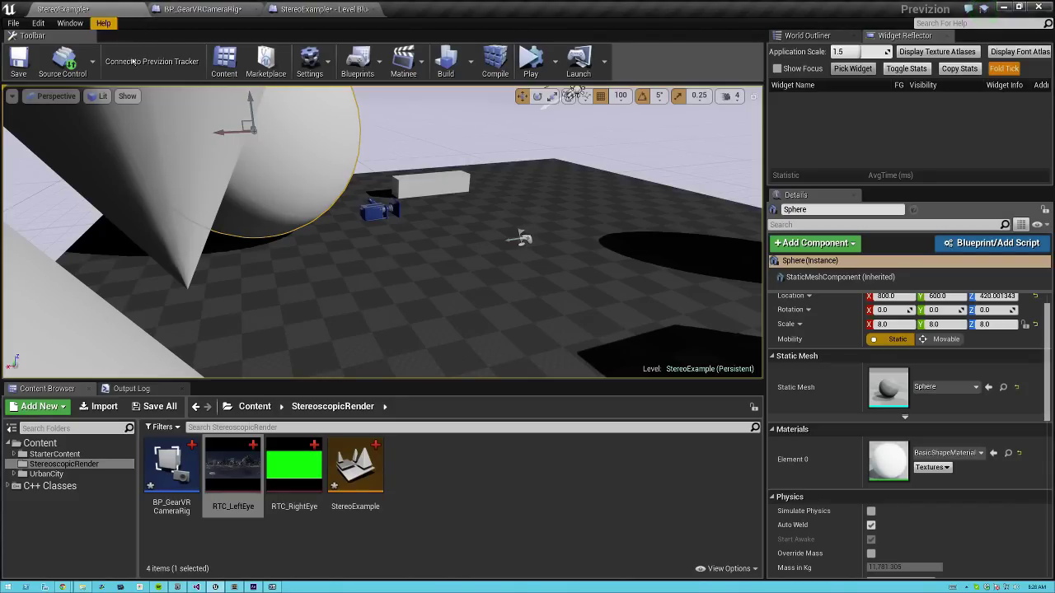
{"action": "right_click_drag", "start_coordinate": [382, 232], "coordinate": [333, 189]}
{"action": "key", "text": "Escape"}
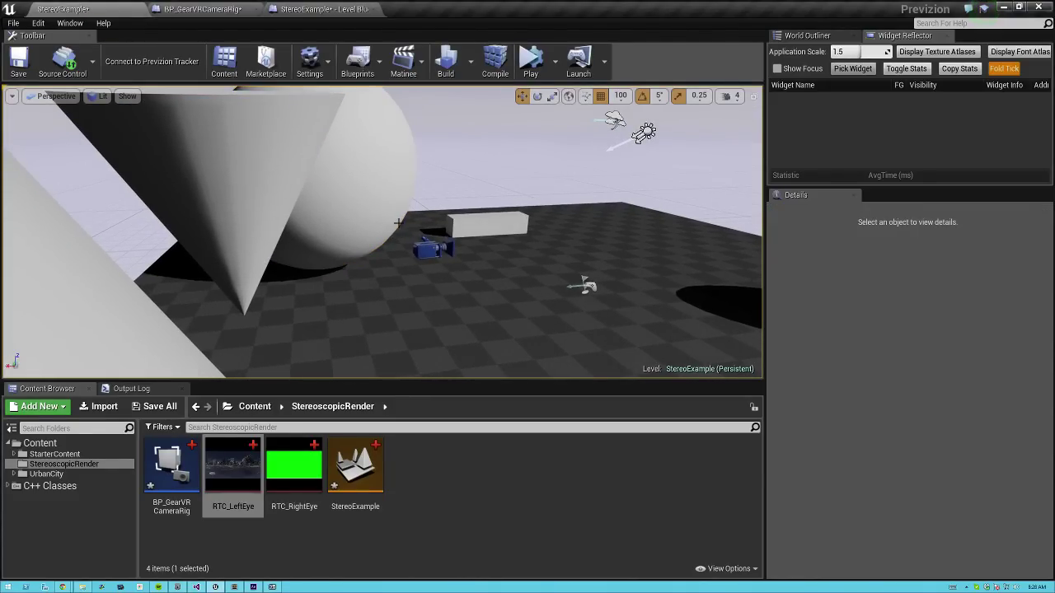
{"action": "right_click_drag", "start_coordinate": [415, 230], "coordinate": [388, 228]}
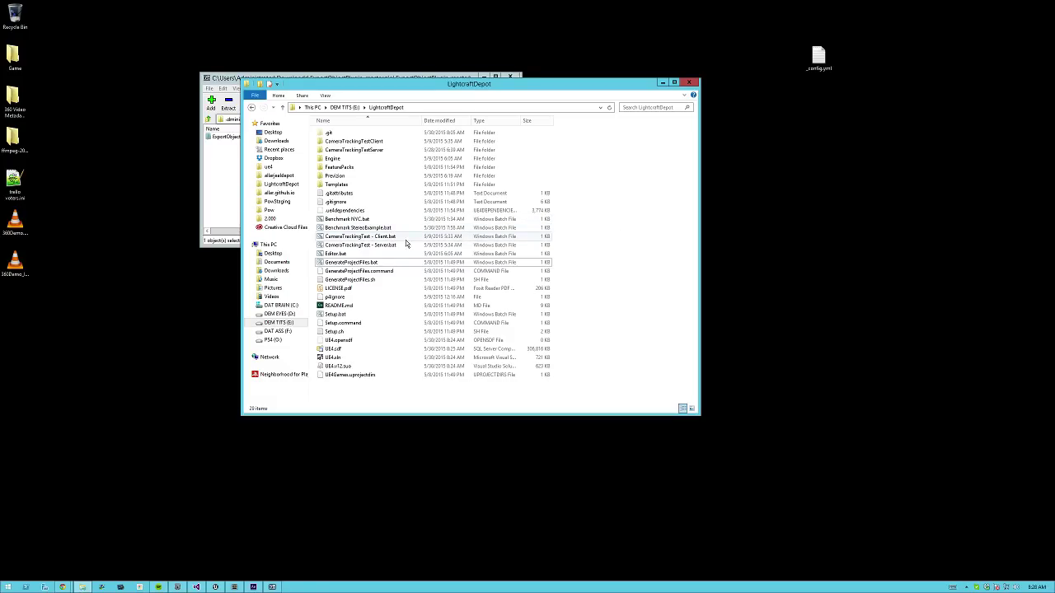
- Open Benchmark StereoExample.bat from the LightcraftDepot folder for editing in Notepad
{"action": "right_click", "coordinate": [348, 230]}
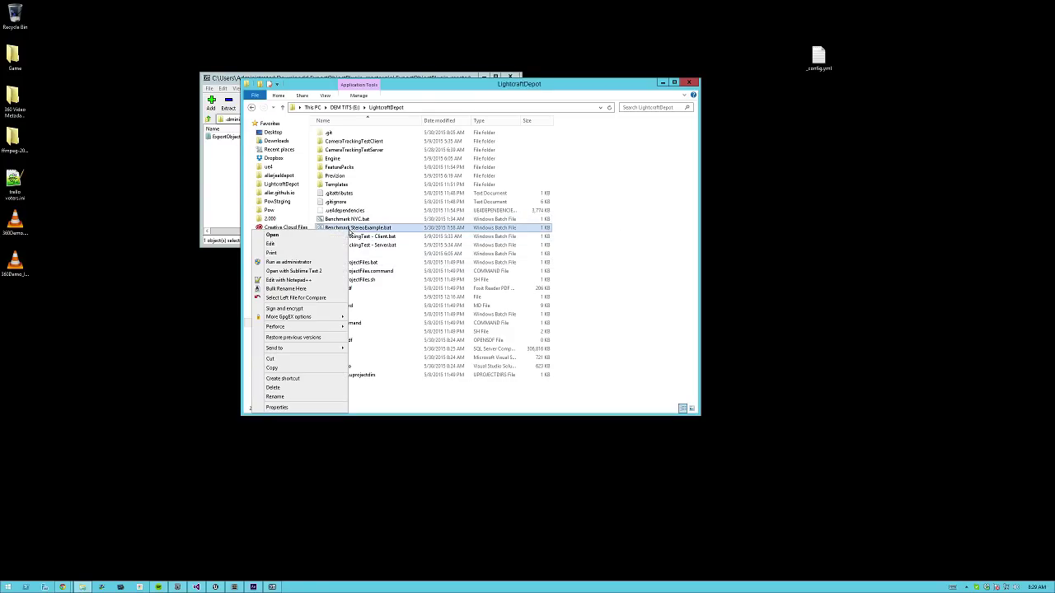
{"action": "left_click", "coordinate": [316, 243]}
{"action": "left_click_drag", "start_coordinate": [295, 68], "coordinate": [253, 74]}
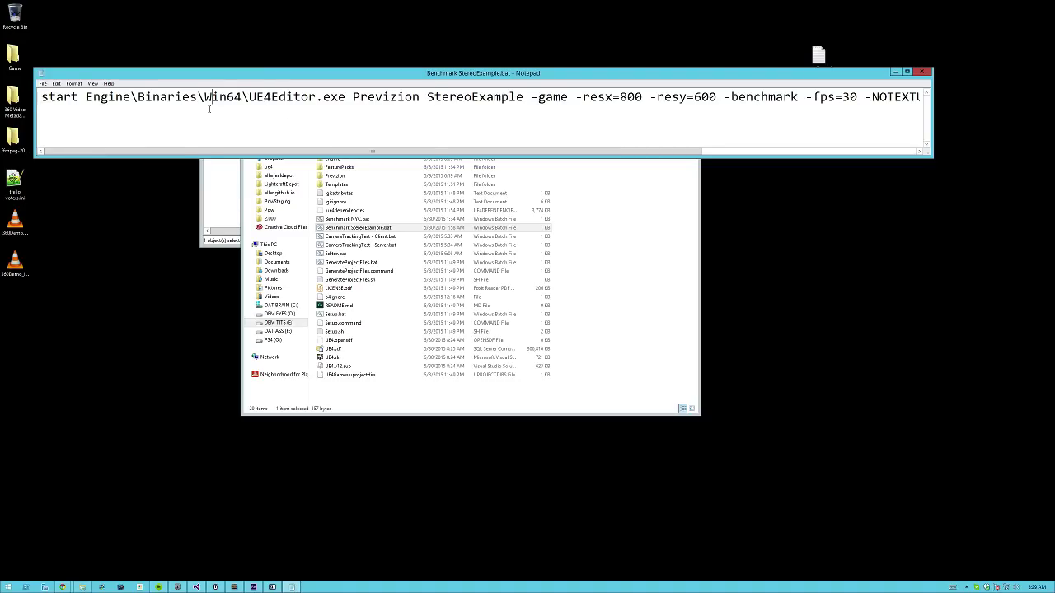
- Examine the UE4Editor.exe path and the Previzion project name in the batch file's start command
{"action": "left_click_drag", "start_coordinate": [86, 98], "coordinate": [345, 104]}
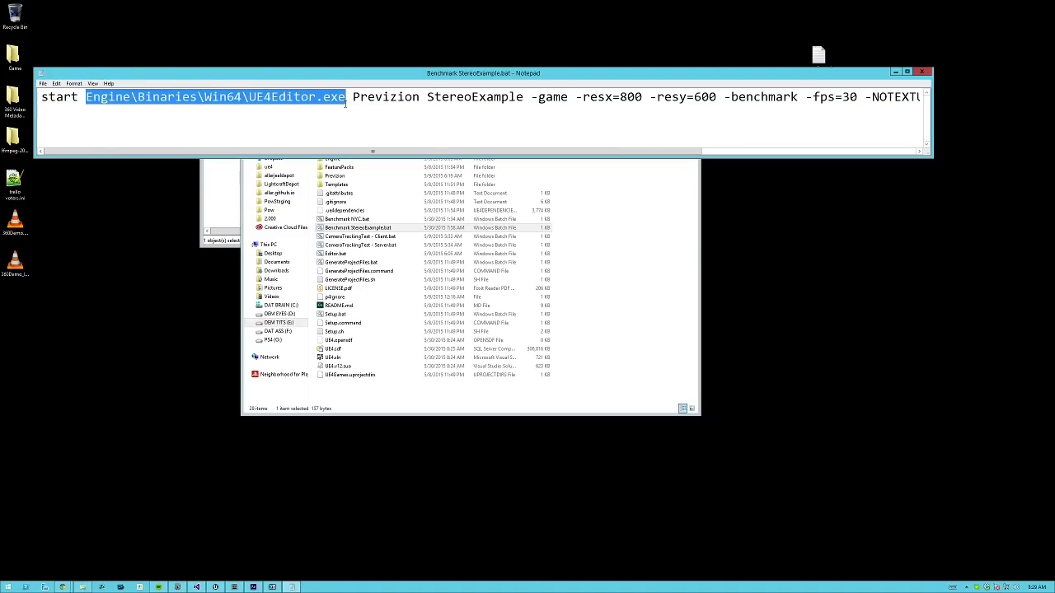
{"action": "left_click", "coordinate": [346, 104]}
{"action": "double_click", "coordinate": [384, 100]}
{"action": "left_click", "coordinate": [384, 105]}
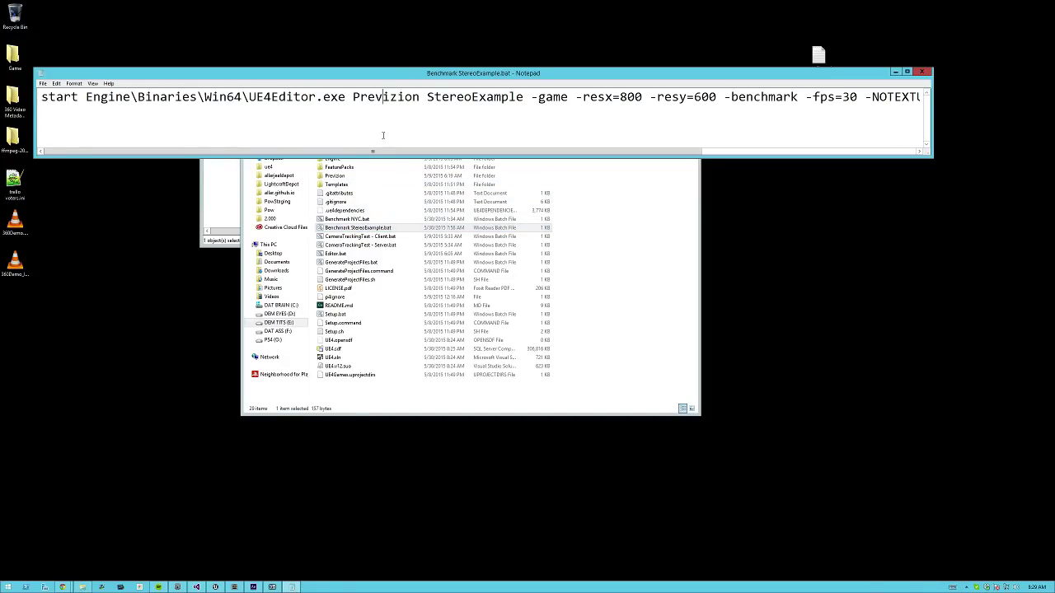
{"action": "double_click", "coordinate": [379, 97]}
{"action": "left_click", "coordinate": [392, 96]}
{"action": "double_click", "coordinate": [392, 97]}
- Examine the command's launch arguments following the project name, highlighting the -game option
{"action": "left_click_drag", "start_coordinate": [386, 149], "coordinate": [512, 152]}
{"action": "left_click", "coordinate": [408, 97]}
{"action": "double_click", "coordinate": [408, 96]}
{"action": "left_click", "coordinate": [444, 96]}
{"action": "left_click_drag", "start_coordinate": [331, 99], "coordinate": [371, 98]}
{"action": "left_click", "coordinate": [385, 98]}
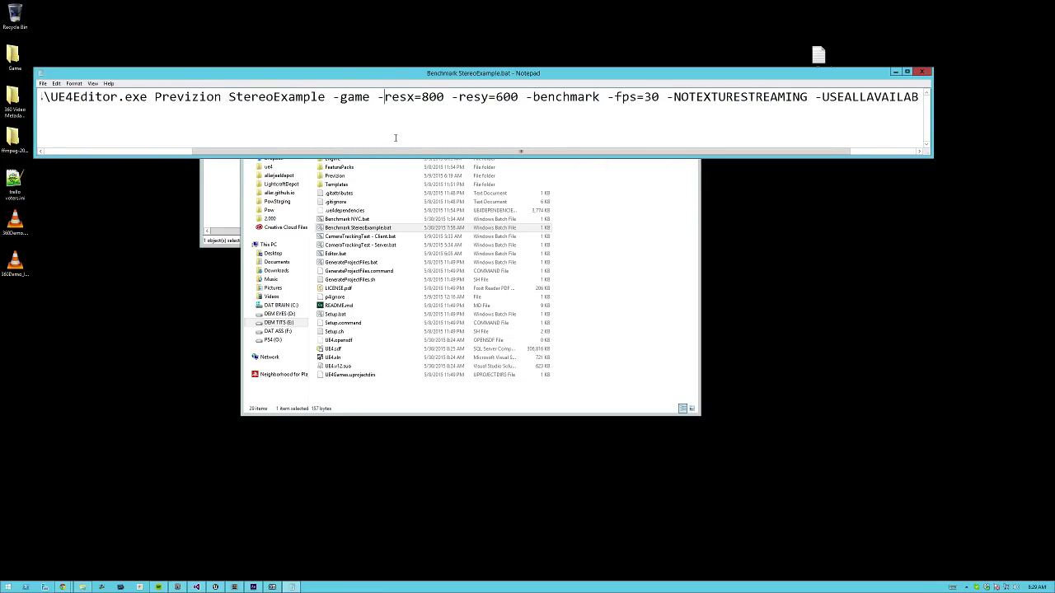
- Examine the -resx=800 -resy=600 resolution arguments and the -benchmark -fps=30 options
{"action": "left_click_drag", "start_coordinate": [393, 151], "coordinate": [445, 151]}
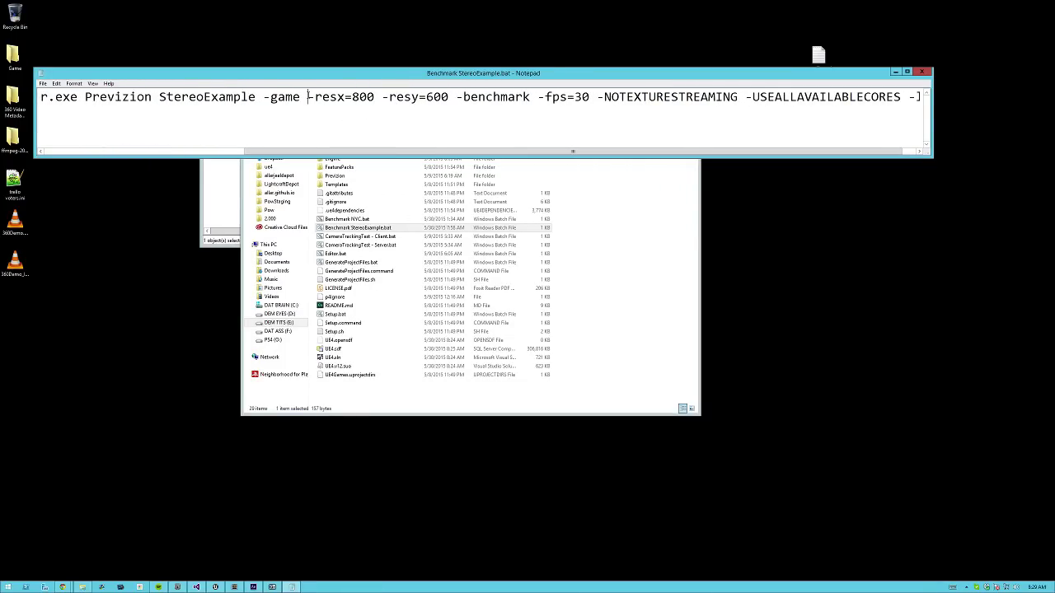
{"action": "left_click_drag", "start_coordinate": [308, 96], "coordinate": [448, 97]}
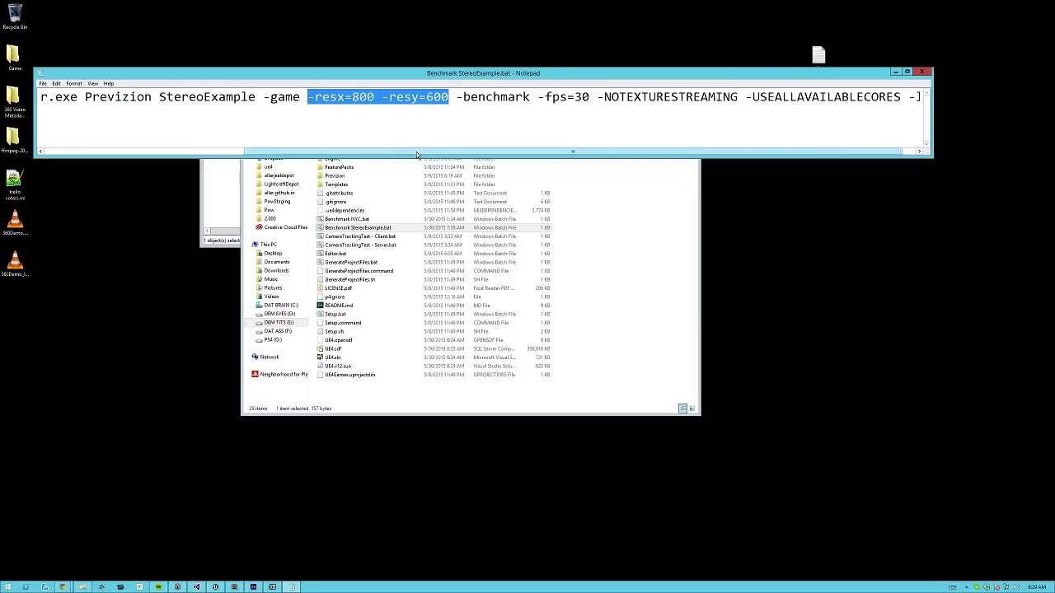
{"action": "left_click_drag", "start_coordinate": [416, 152], "coordinate": [452, 149]}
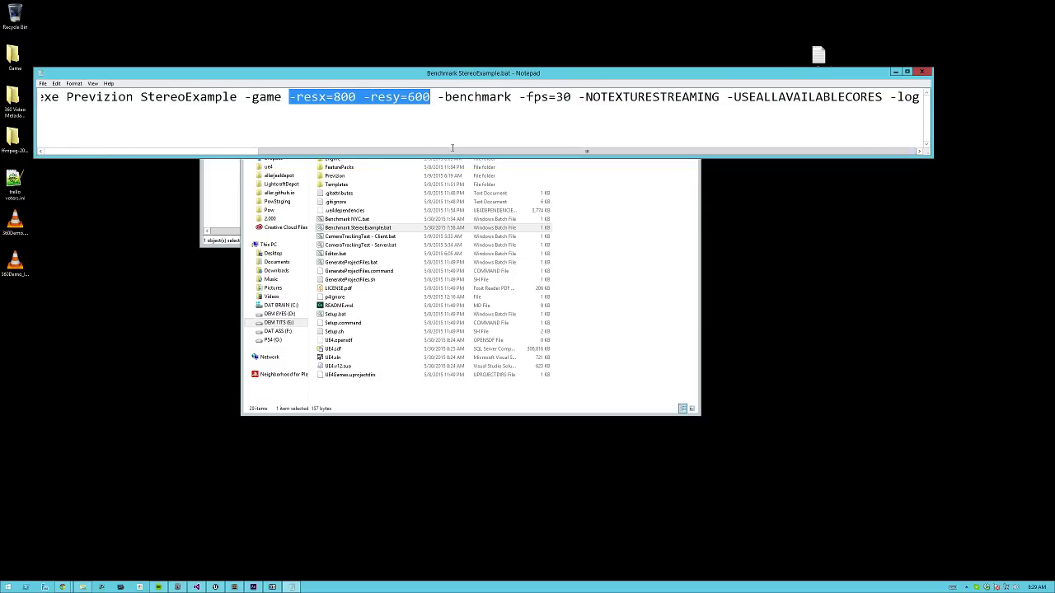
{"action": "left_click", "coordinate": [395, 122]}
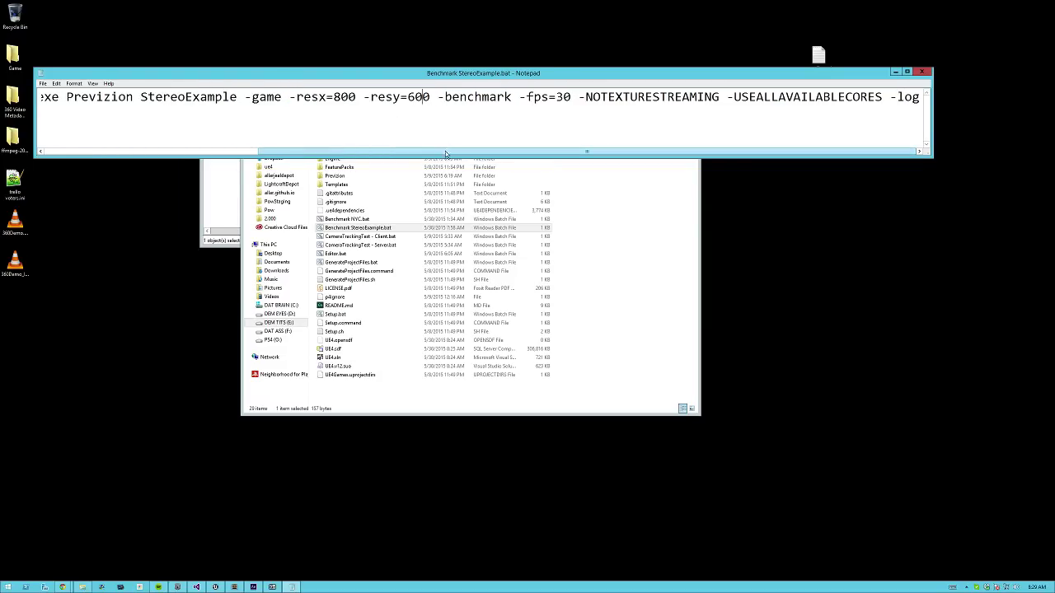
{"action": "double_click", "coordinate": [468, 98]}
{"action": "left_click", "coordinate": [459, 97]}
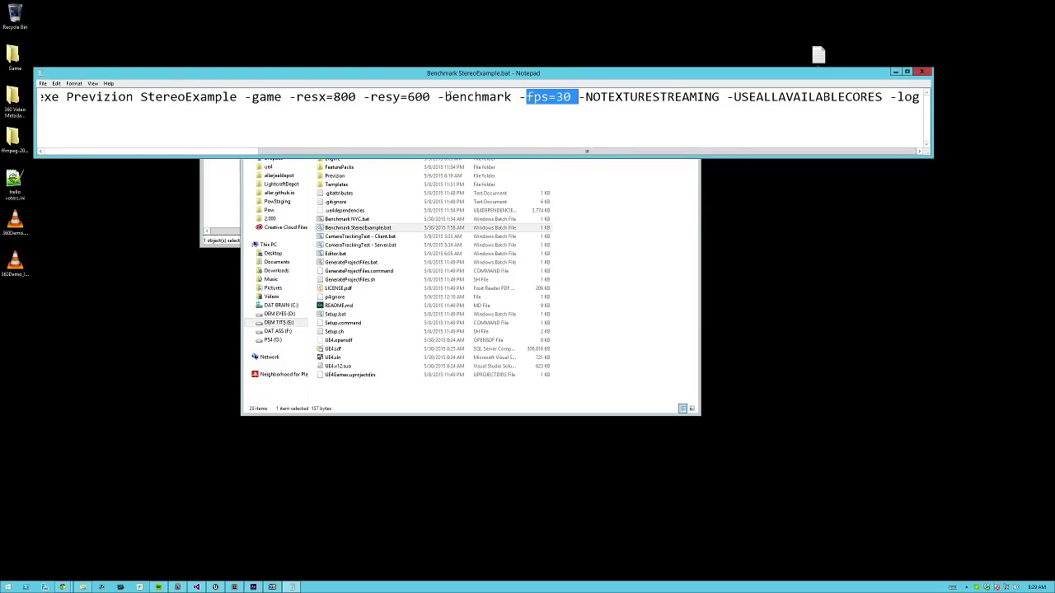
{"action": "left_click_drag", "start_coordinate": [439, 97], "coordinate": [570, 98]}
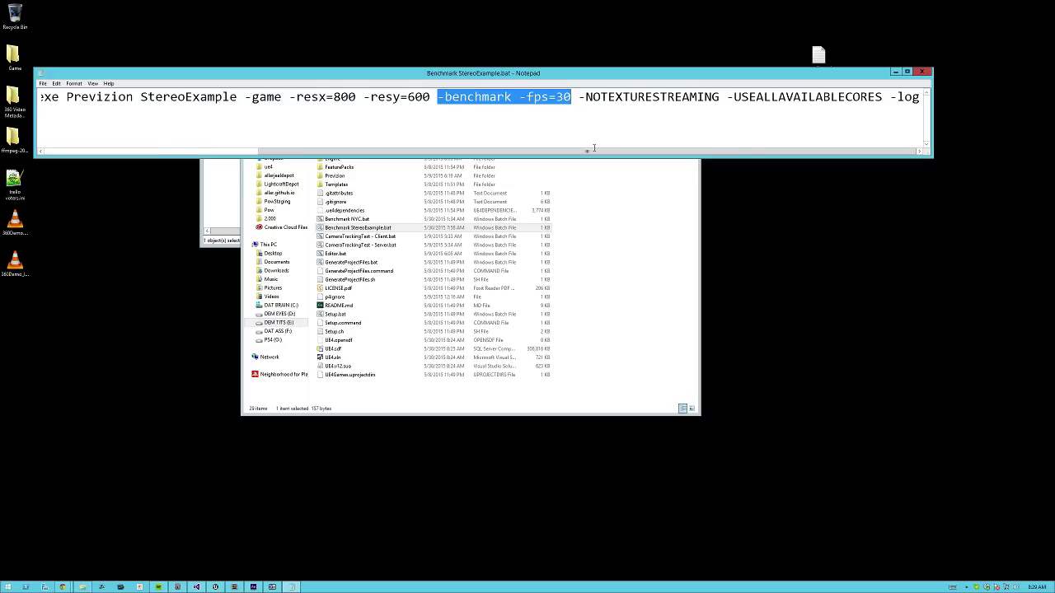
- Examine the -NOTEXTURESTREAMING, -USEALLAVAILABLECORES and -log options closing the command
{"action": "mouse_move", "coordinate": [597, 151]}
{"action": "left_mouse_down"}
{"action": "mouse_move", "coordinate": [588, 151]}
{"action": "mouse_move", "coordinate": [605, 151]}
{"action": "left_mouse_up"}
{"action": "left_click_drag", "start_coordinate": [579, 97], "coordinate": [705, 97]}
{"action": "left_click", "coordinate": [735, 99]}
{"action": "double_click", "coordinate": [763, 97]}
{"action": "key", "text": "Right"}
{"action": "key", "text": "shift+Right"}
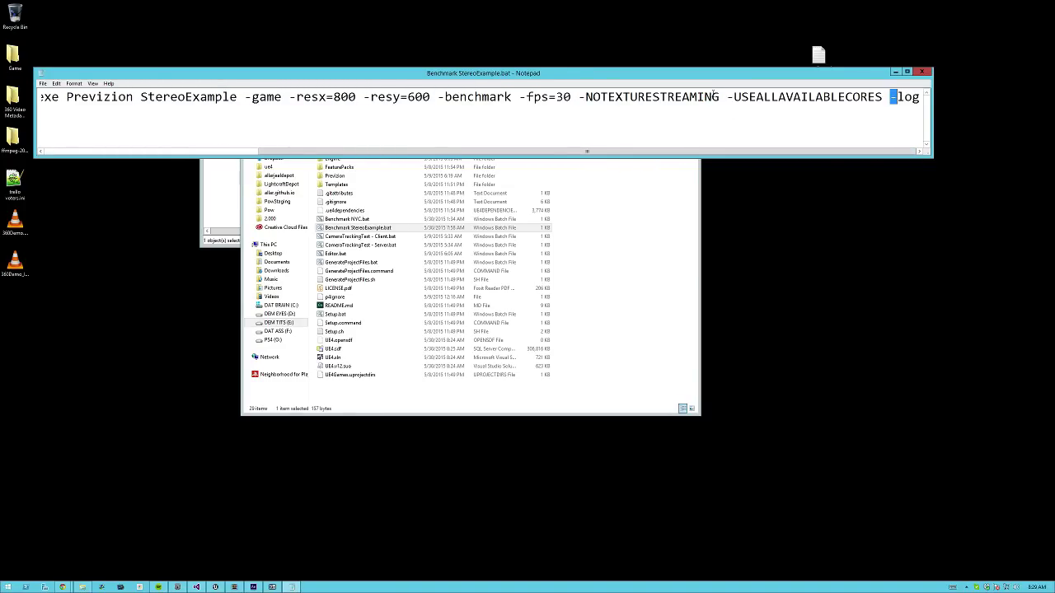
{"action": "left_click_drag", "start_coordinate": [585, 97], "coordinate": [925, 114]}
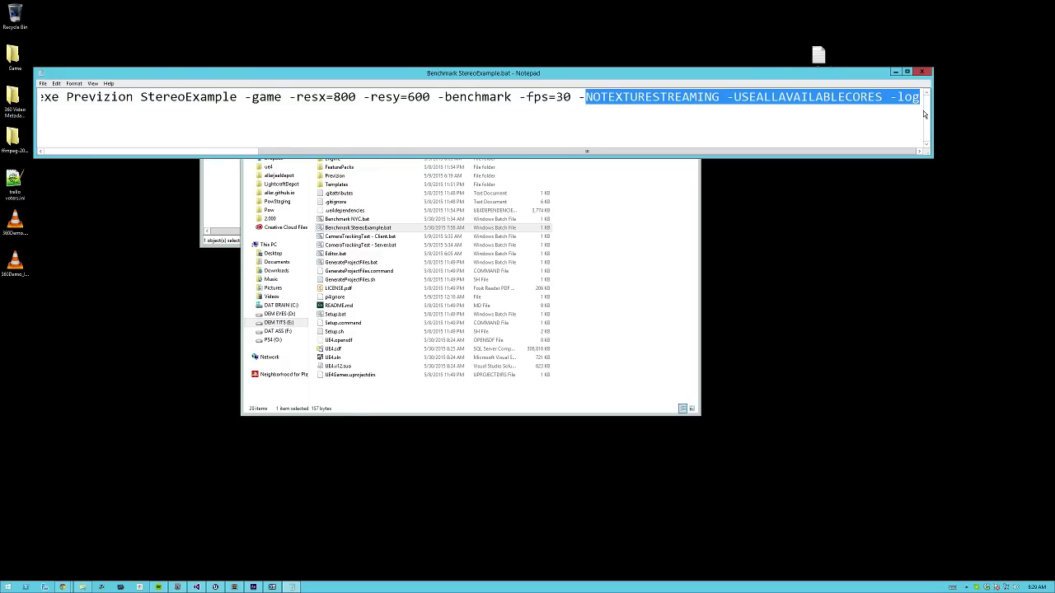
{"action": "left_click", "coordinate": [840, 124]}
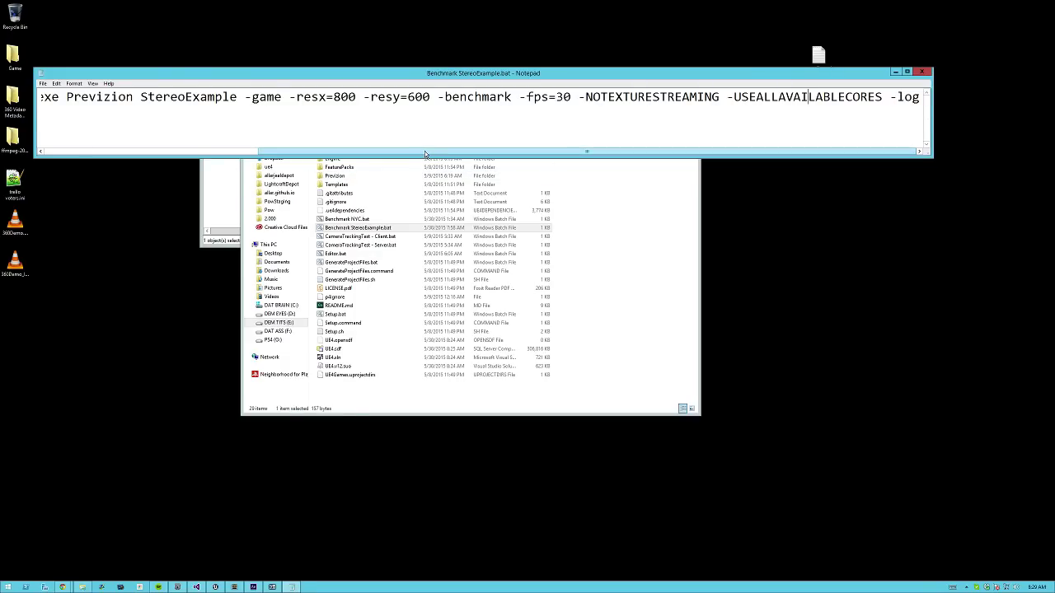
- Close the batch file's text, run Benchmark StereoExample.bat and widen its log console
{"action": "left_click_drag", "start_coordinate": [424, 152], "coordinate": [279, 153]}
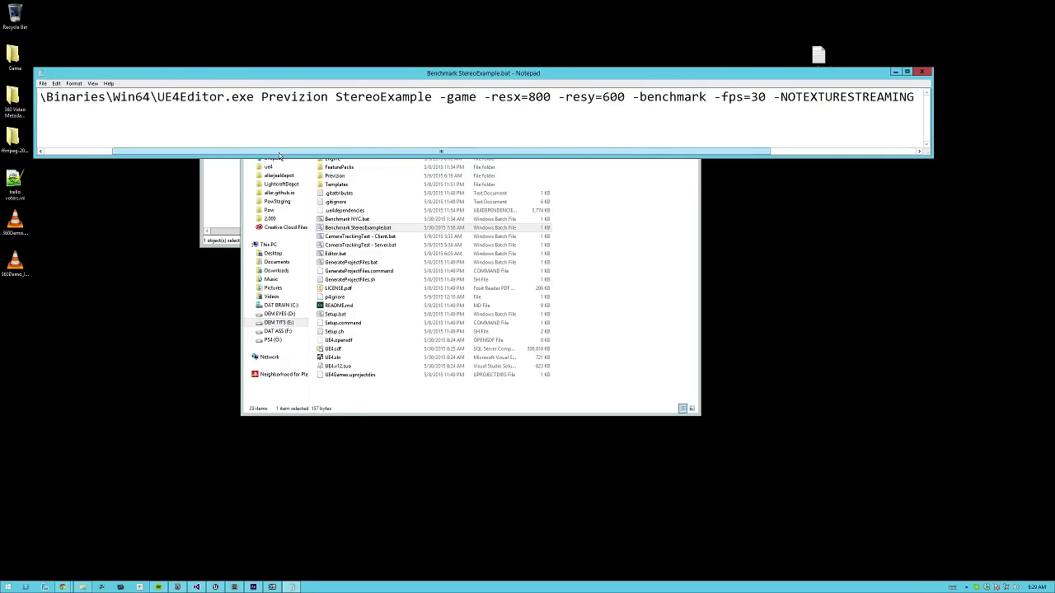
{"action": "left_click", "coordinate": [921, 72]}
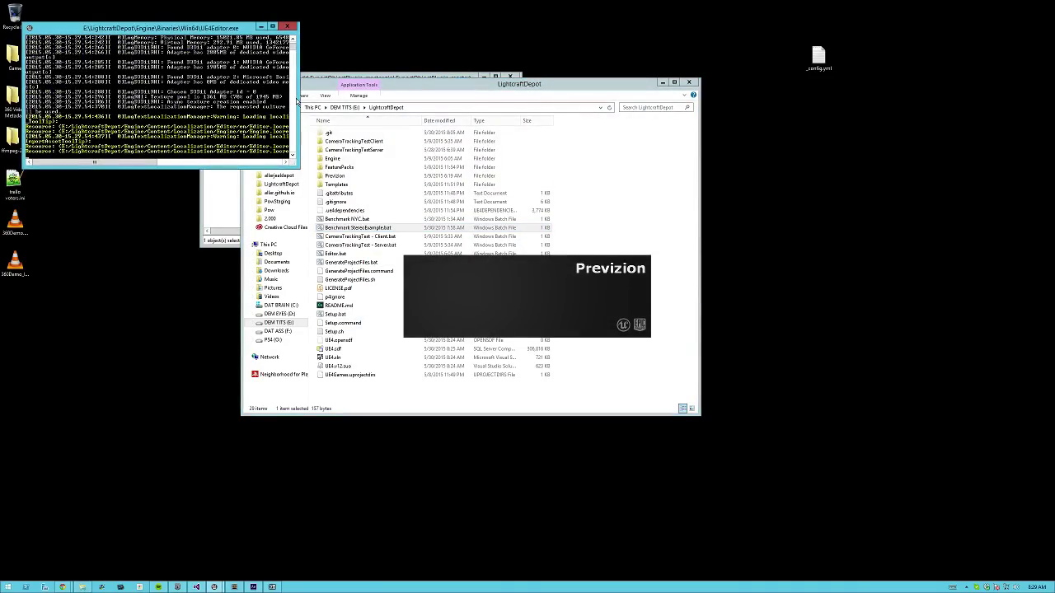
{"action": "left_click_drag", "start_coordinate": [297, 103], "coordinate": [500, 108]}
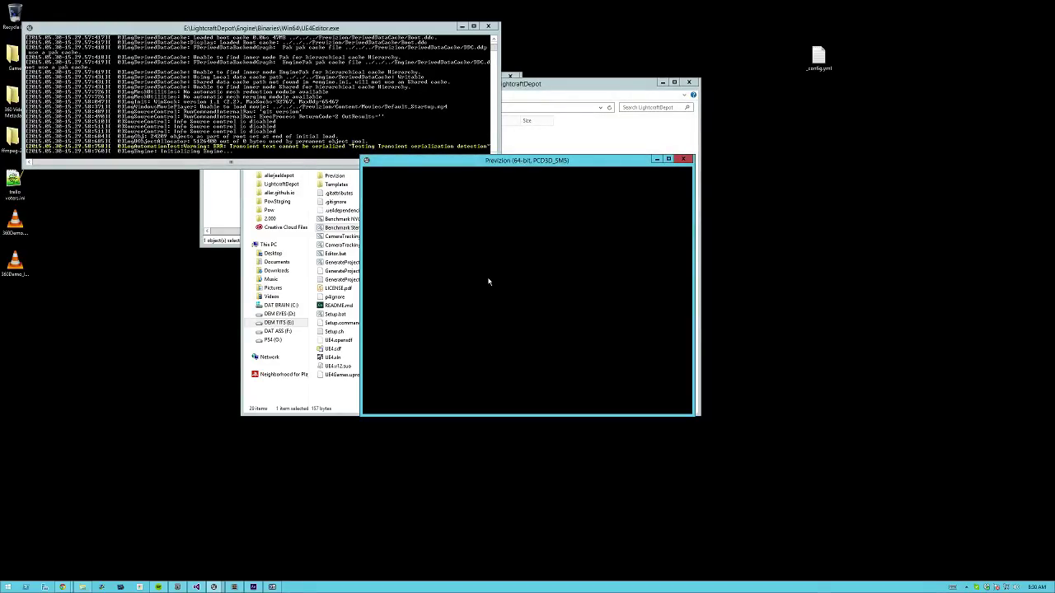
{"action": "left_click", "coordinate": [276, 112]}
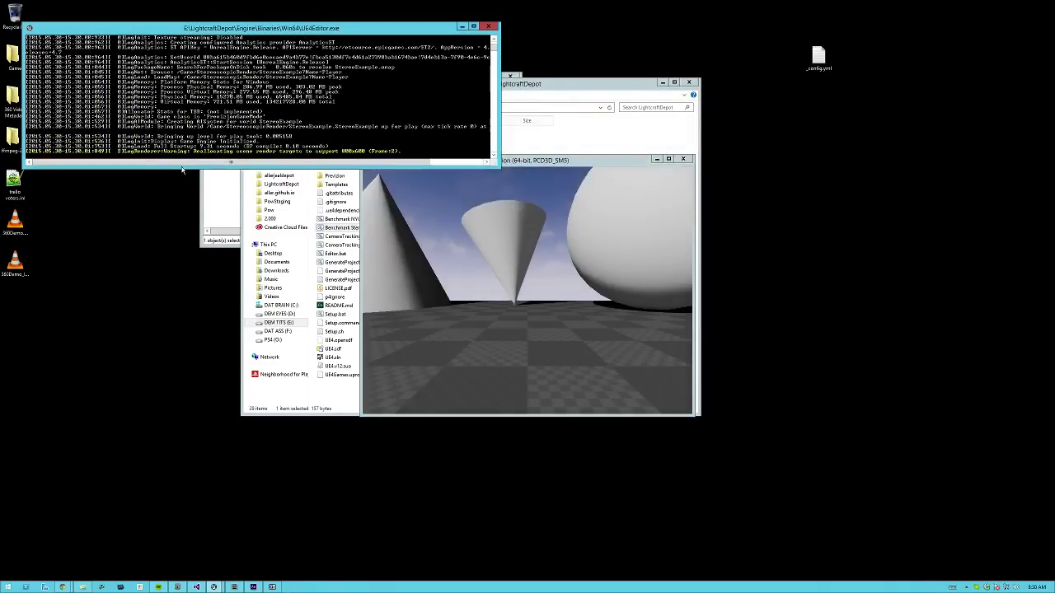
- Enlarge the log console to watch the left-eye and right-eye HDR exports, and end the render by closing its windows
{"action": "left_click_drag", "start_coordinate": [182, 165], "coordinate": [183, 197]}
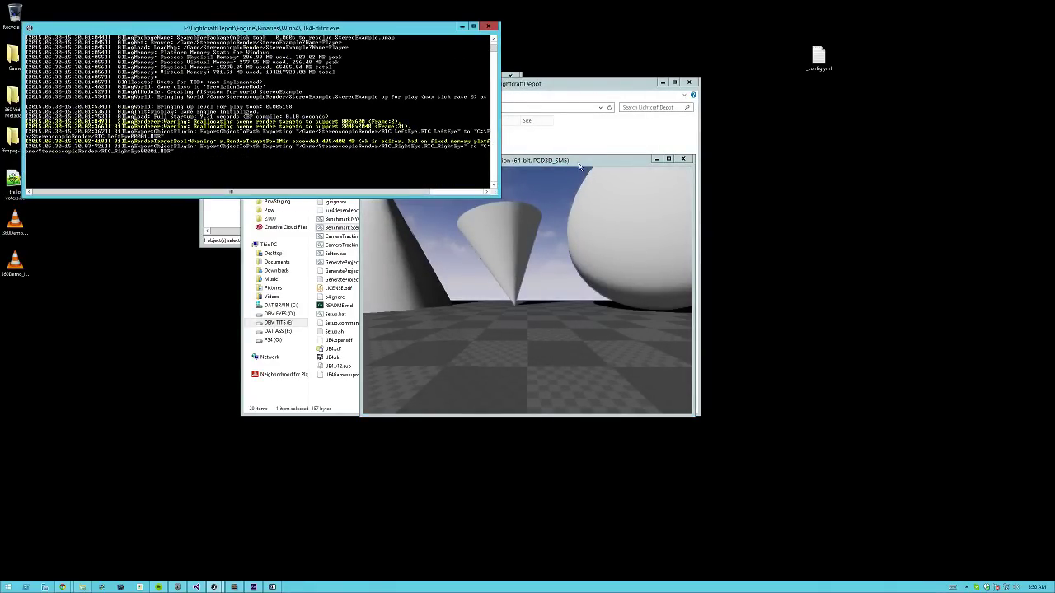
{"action": "left_click_drag", "start_coordinate": [579, 165], "coordinate": [671, 171]}
{"action": "left_click", "coordinate": [169, 169]}
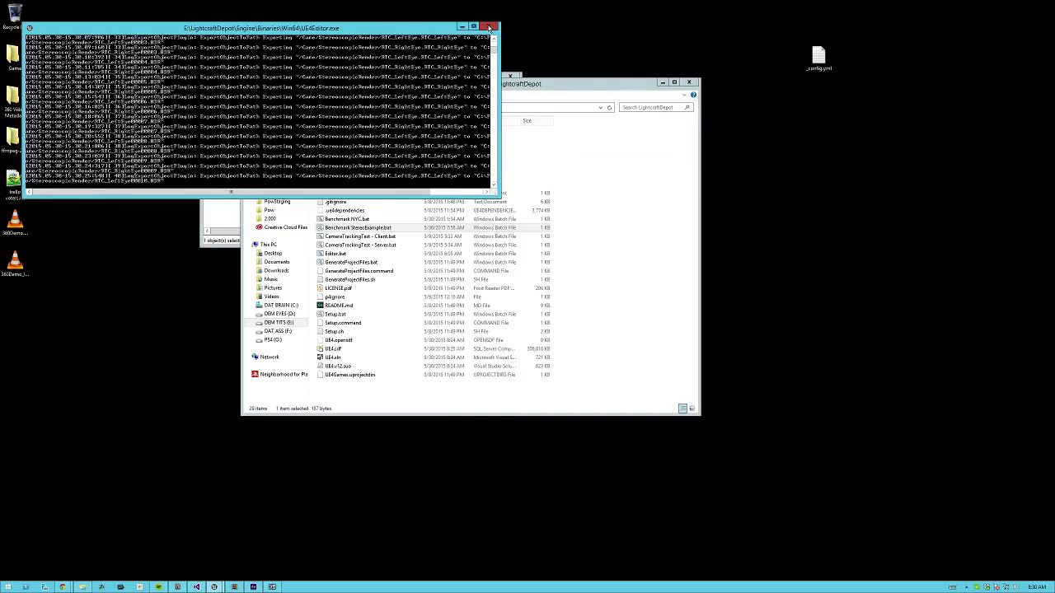
{"action": "left_click", "coordinate": [609, 241]}
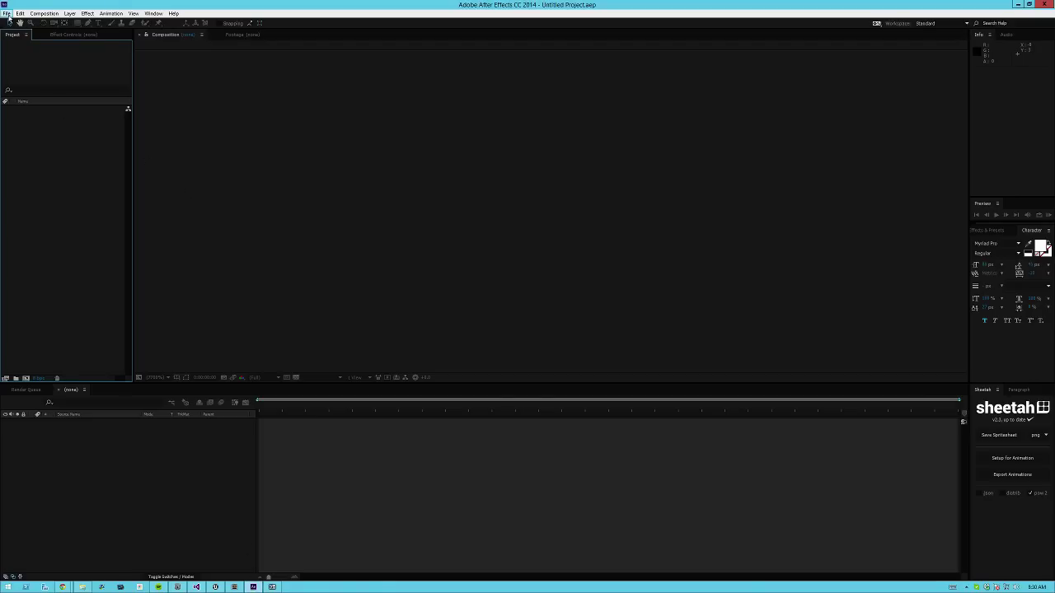
- In After Effects, import RTC_LeftEye00001.HDR from the StereoscopicRender folder as a Radiance sequence
{"action": "left_click", "coordinate": [7, 13]}
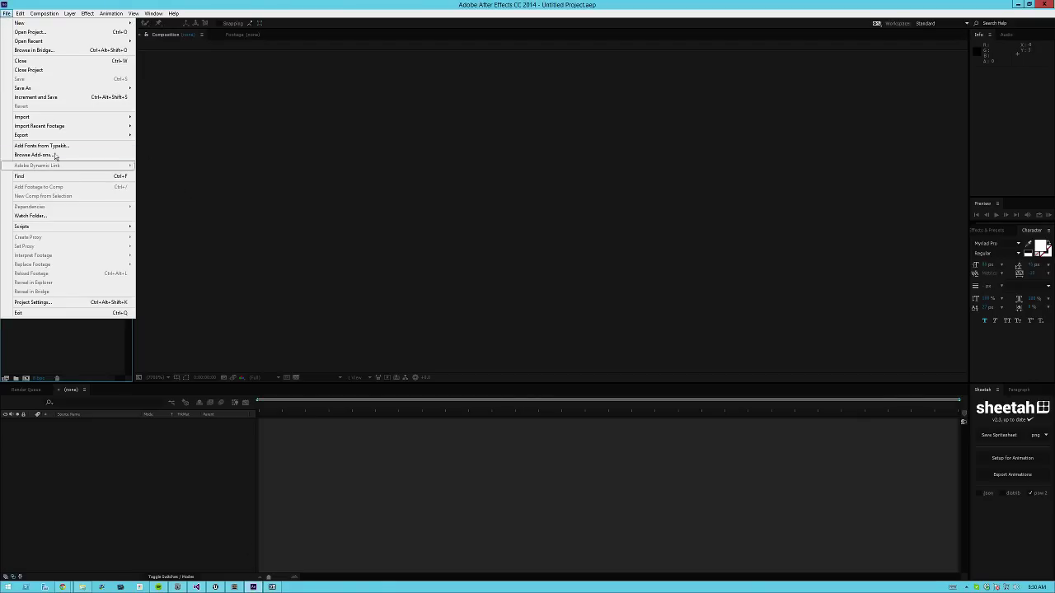
{"action": "mouse_move", "coordinate": [47, 117]}
{"action": "left_click", "coordinate": [157, 117]}
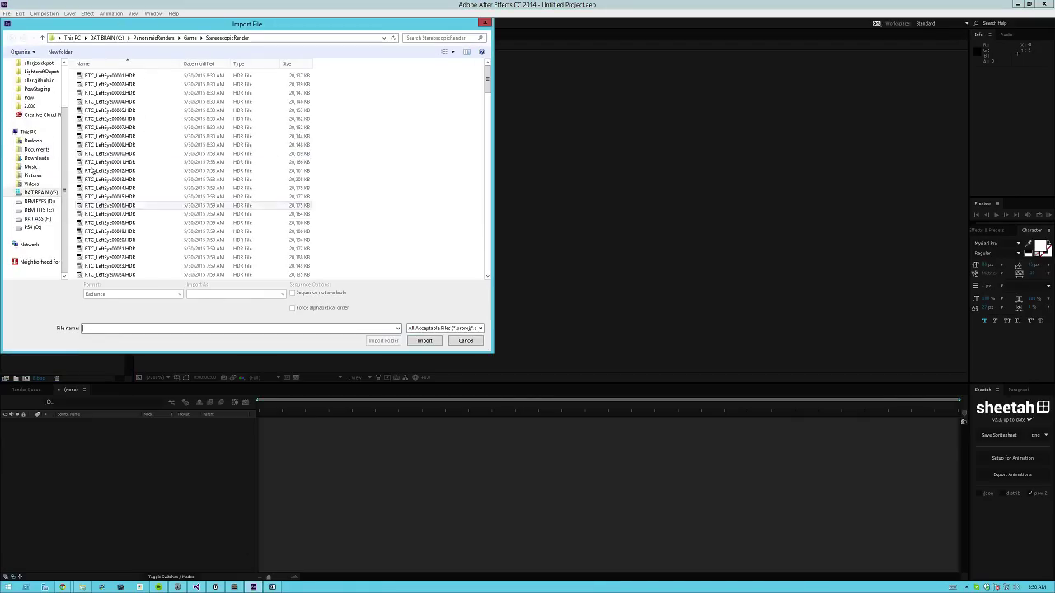
{"action": "left_click", "coordinate": [107, 76]}
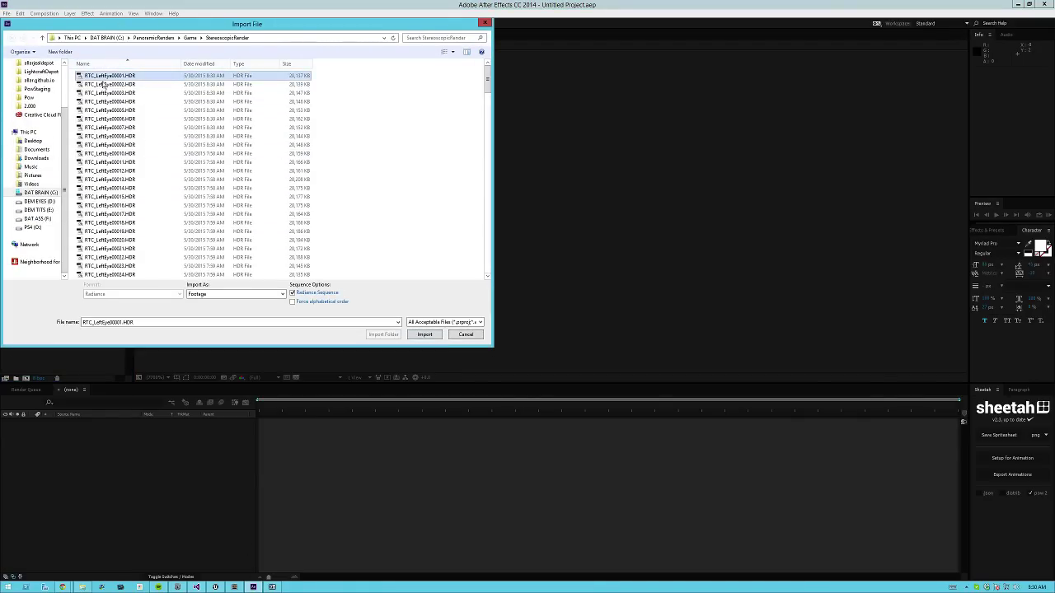
{"action": "left_click", "coordinate": [425, 334]}
- Create a new composition from the left-eye HDR sequence and preview it at different points along the timeline
{"action": "right_click", "coordinate": [57, 113]}
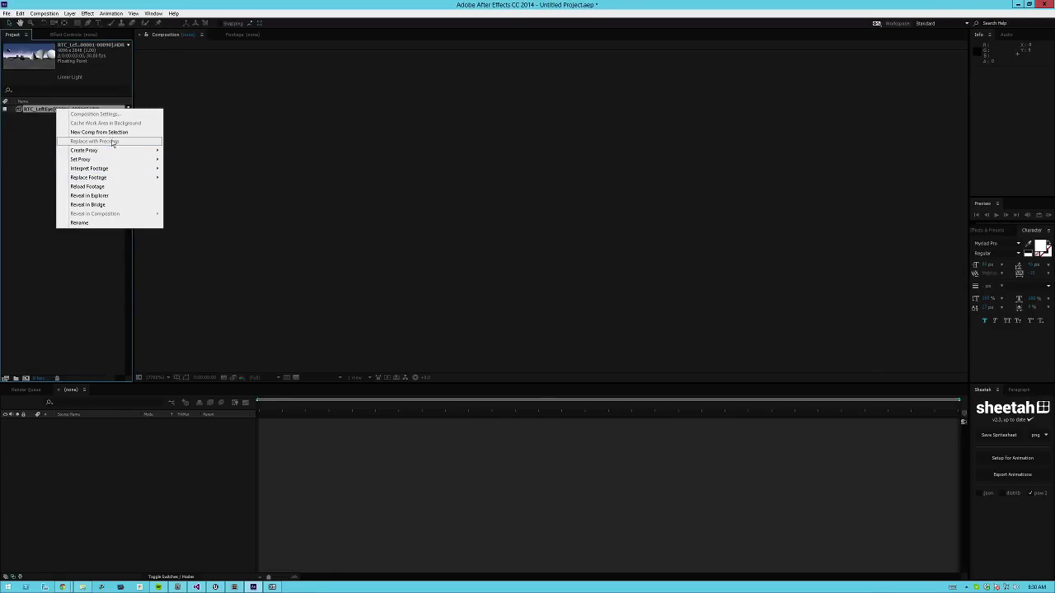
{"action": "left_click", "coordinate": [107, 132]}
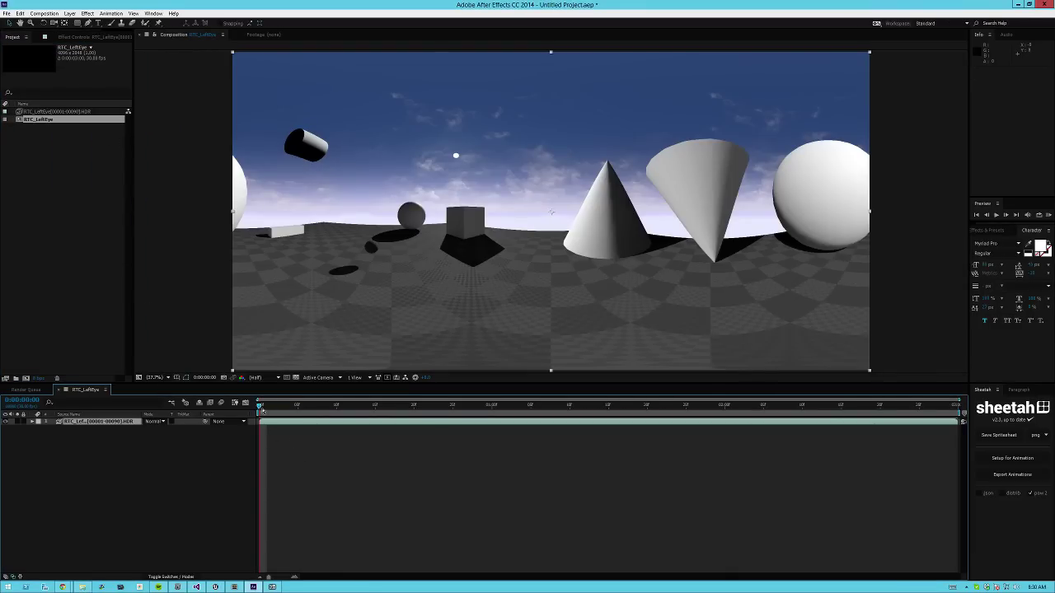
{"action": "left_click", "coordinate": [563, 415]}
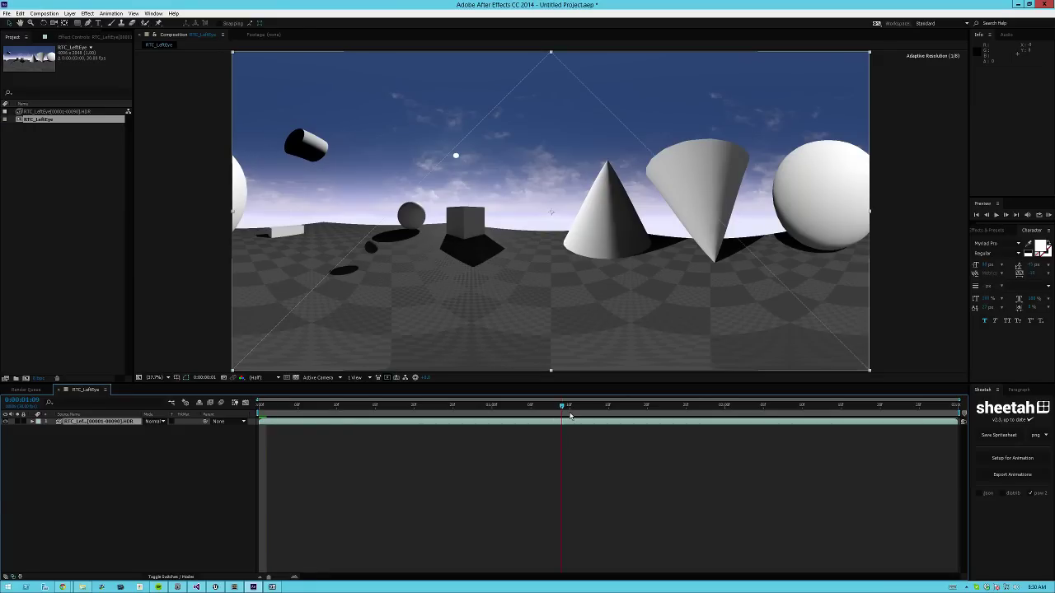
{"action": "left_click", "coordinate": [439, 414]}
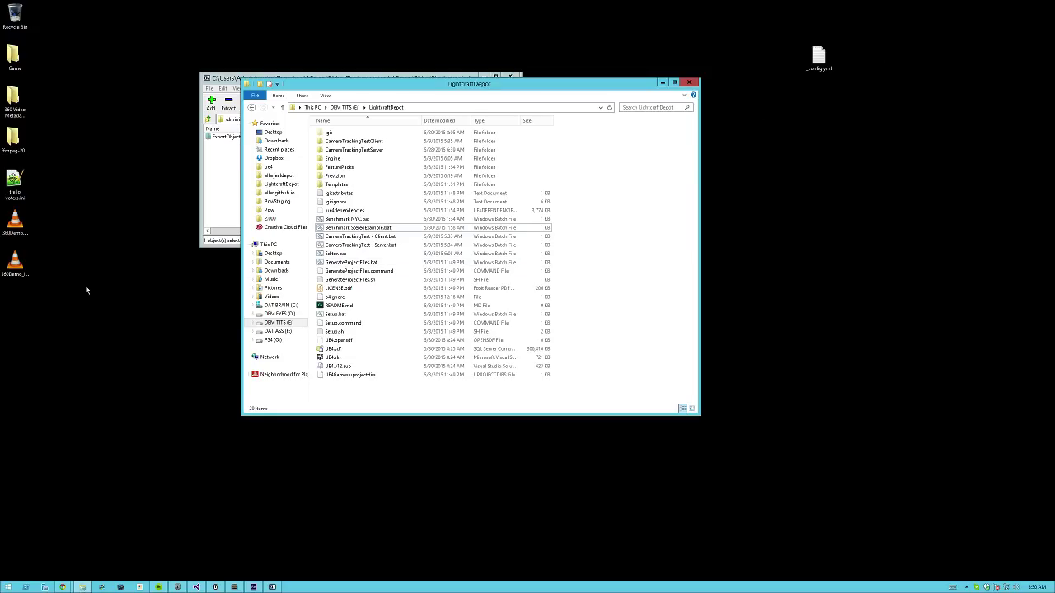
- Switch to Chrome and review the YouTube page on uploading 360 degree videos
{"action": "mouse_move", "coordinate": [63, 587]}
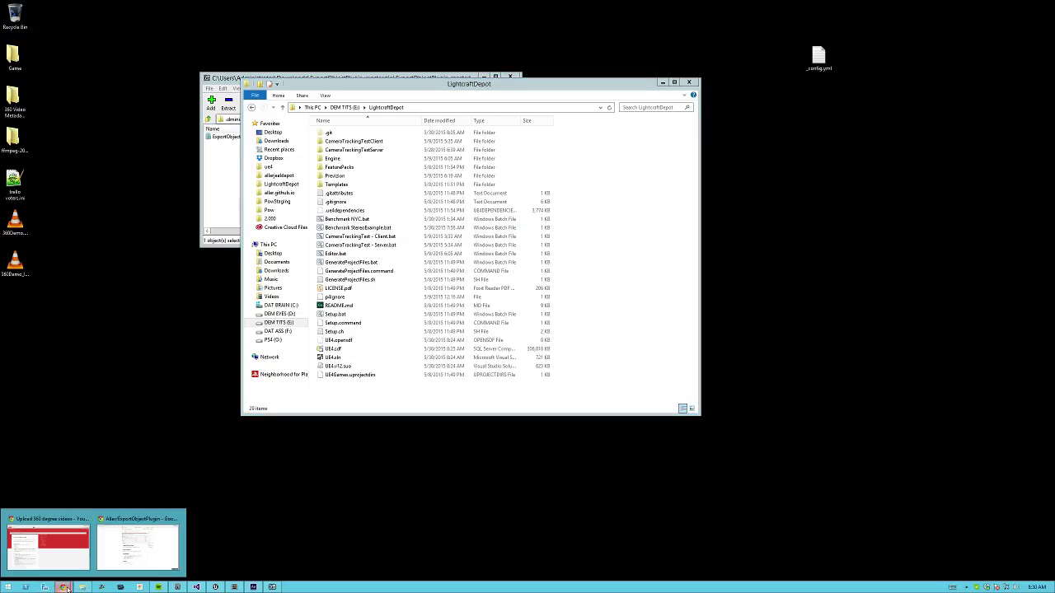
{"action": "left_click", "coordinate": [71, 540]}
{"action": "left_click", "coordinate": [207, 17]}
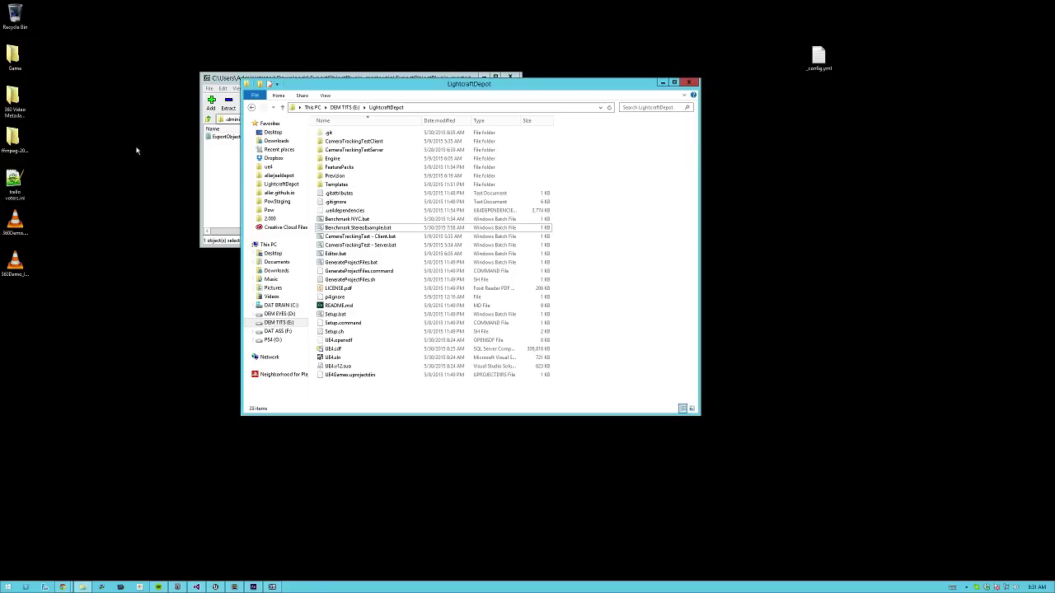
- Launch 360 Video Metadata Tool.exe from its desktop folder and open 360Demo.mp4 in it
{"action": "double_click", "coordinate": [14, 99]}
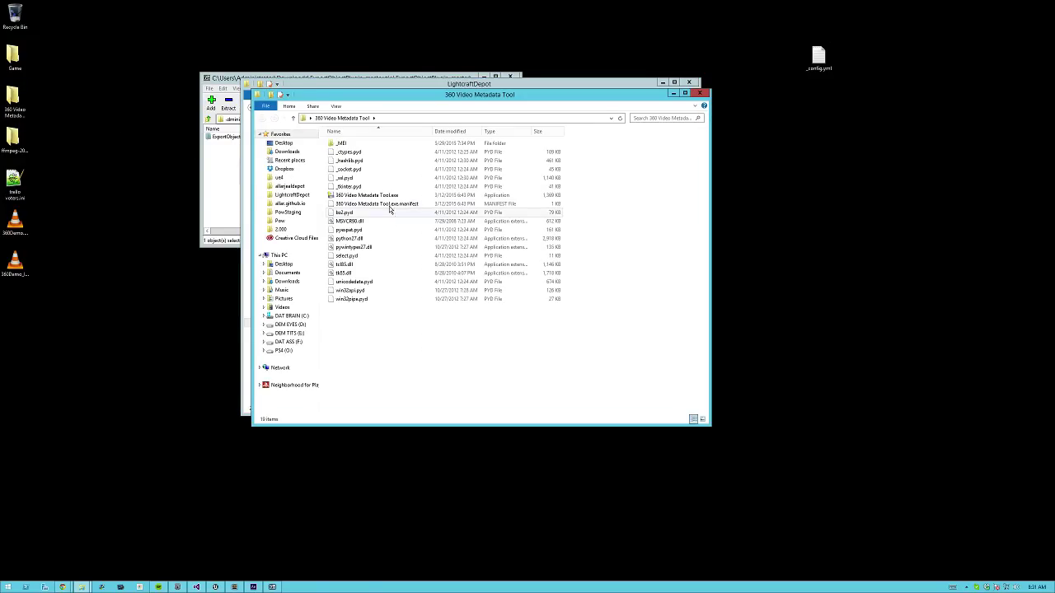
{"action": "double_click", "coordinate": [377, 195]}
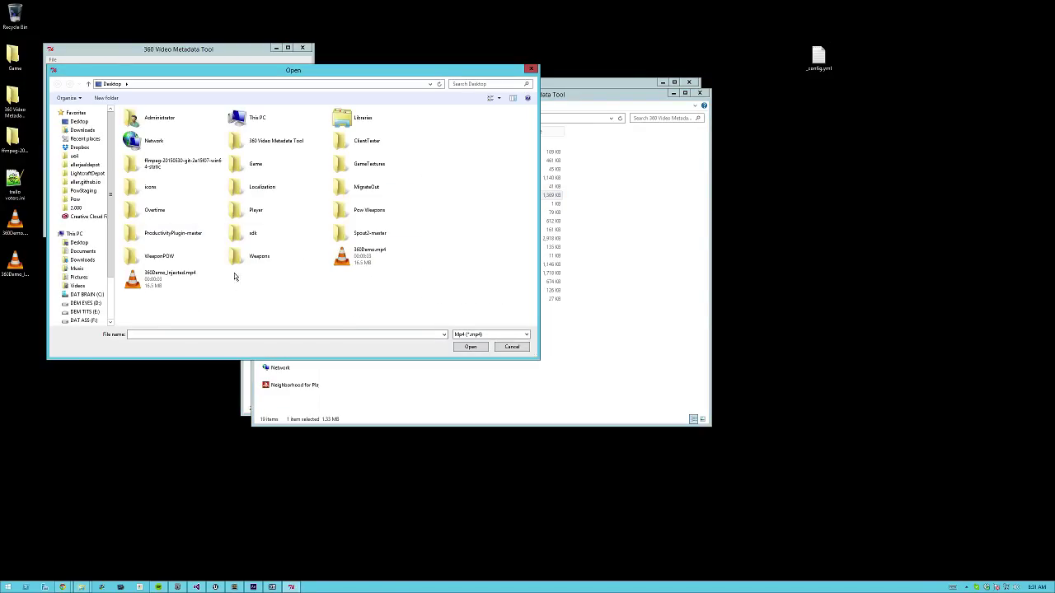
{"action": "double_click", "coordinate": [379, 264]}
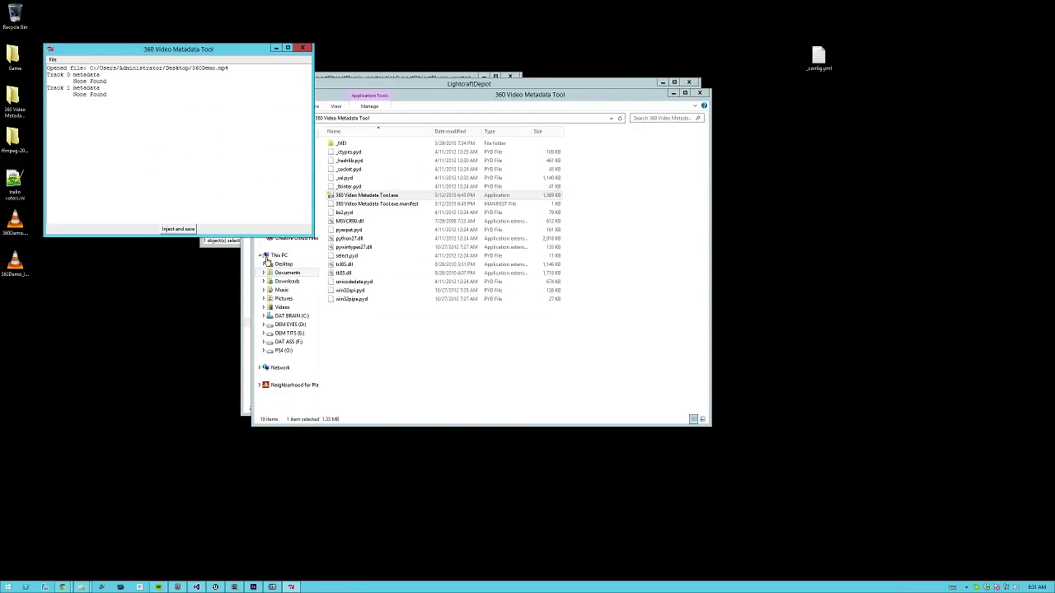
- Inject the 360 metadata and save the video over 360Demo_Injected.mp4 on the desktop, closing the metadata tool
{"action": "left_click", "coordinate": [180, 230]}
{"action": "double_click", "coordinate": [162, 280]}
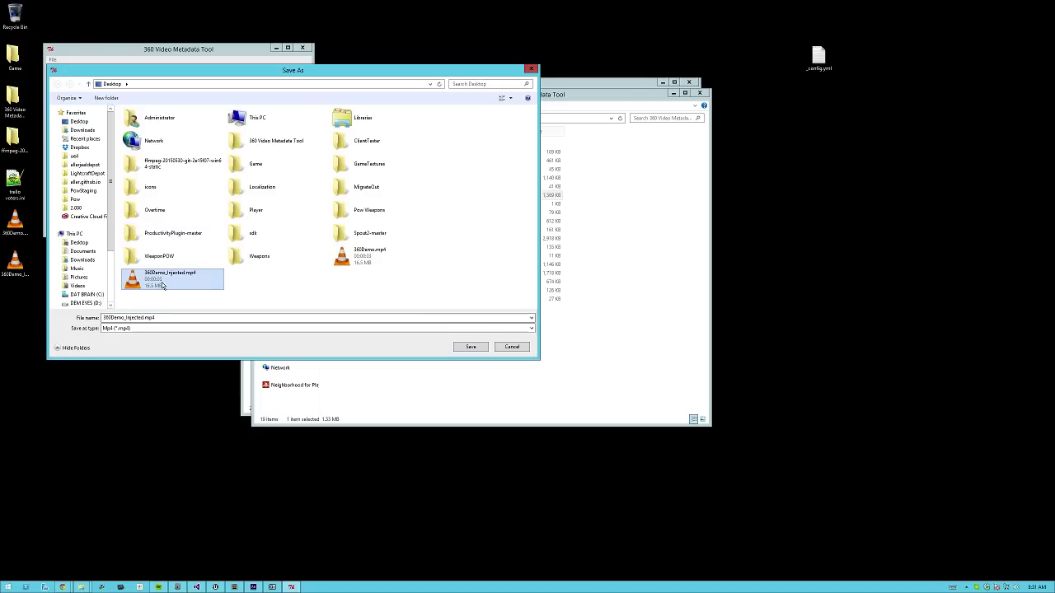
{"action": "left_click", "coordinate": [552, 296]}
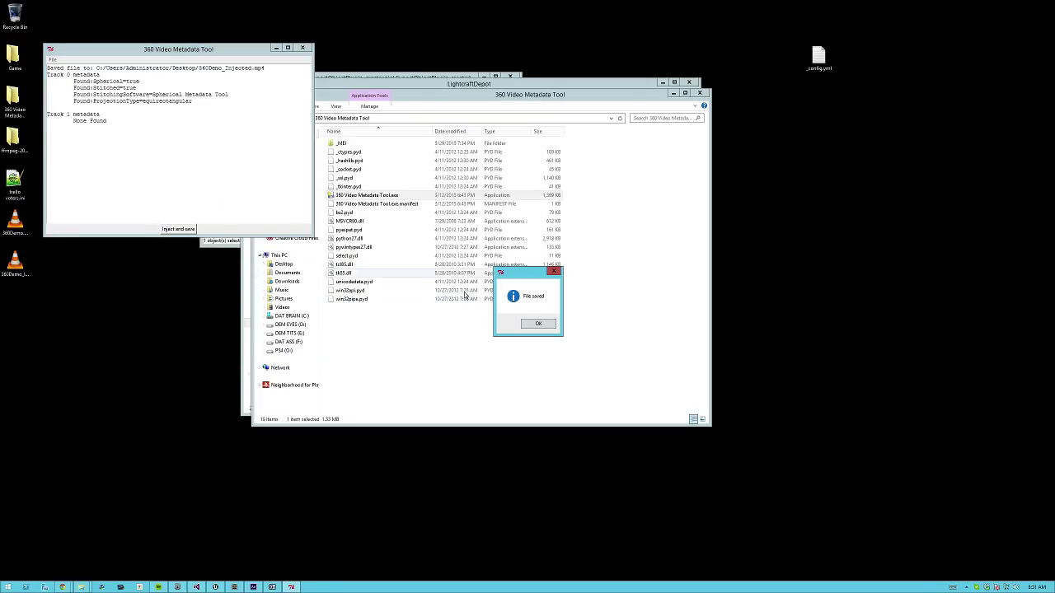
{"action": "left_click", "coordinate": [531, 324]}
{"action": "left_click", "coordinate": [303, 48]}
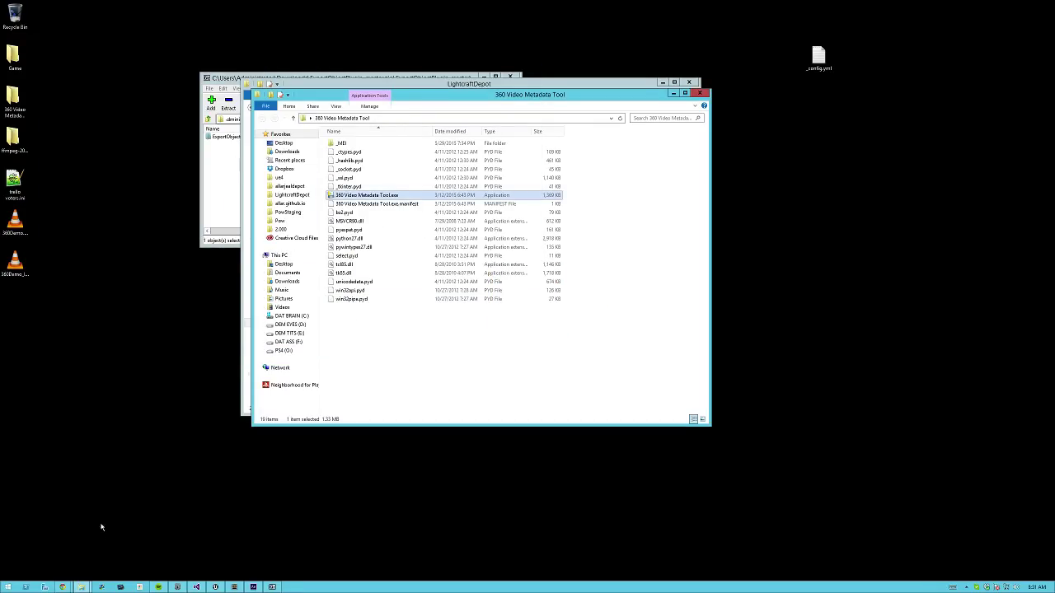
- Switch to Chrome and replay the uploaded "Unreal Engine 4 - 360 Render Demo" video on YouTube
{"action": "mouse_move", "coordinate": [62, 587]}
{"action": "left_click", "coordinate": [77, 546]}
{"action": "key", "text": "ctrl+Tab"}
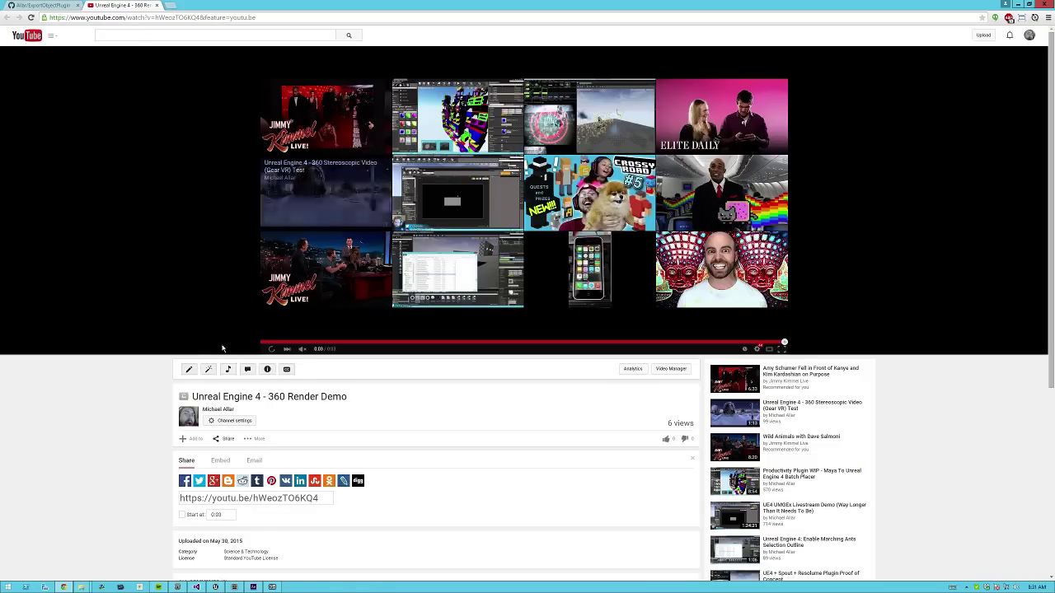
{"action": "left_click", "coordinate": [272, 349]}
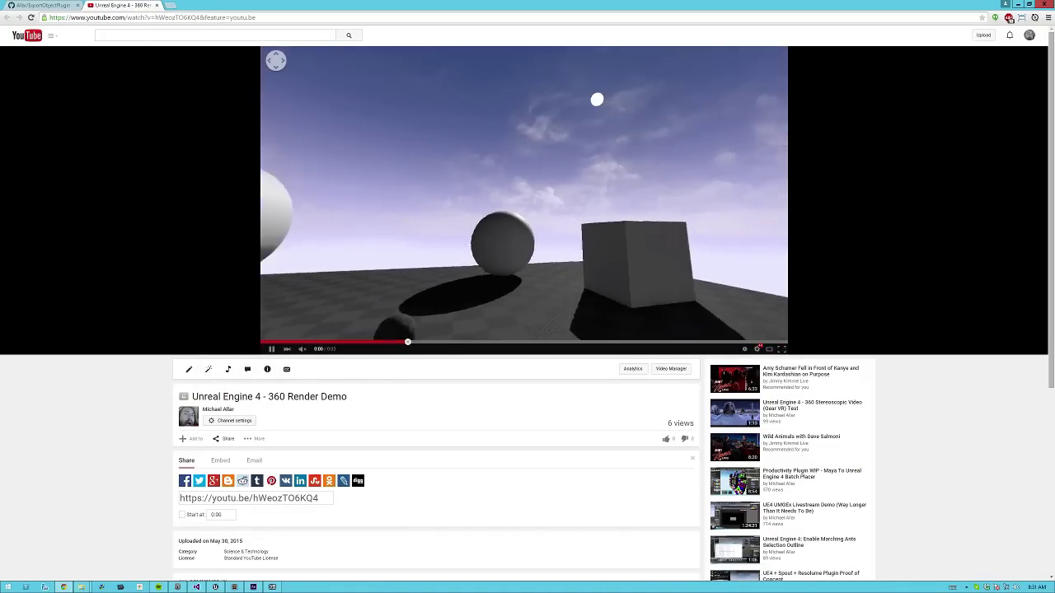